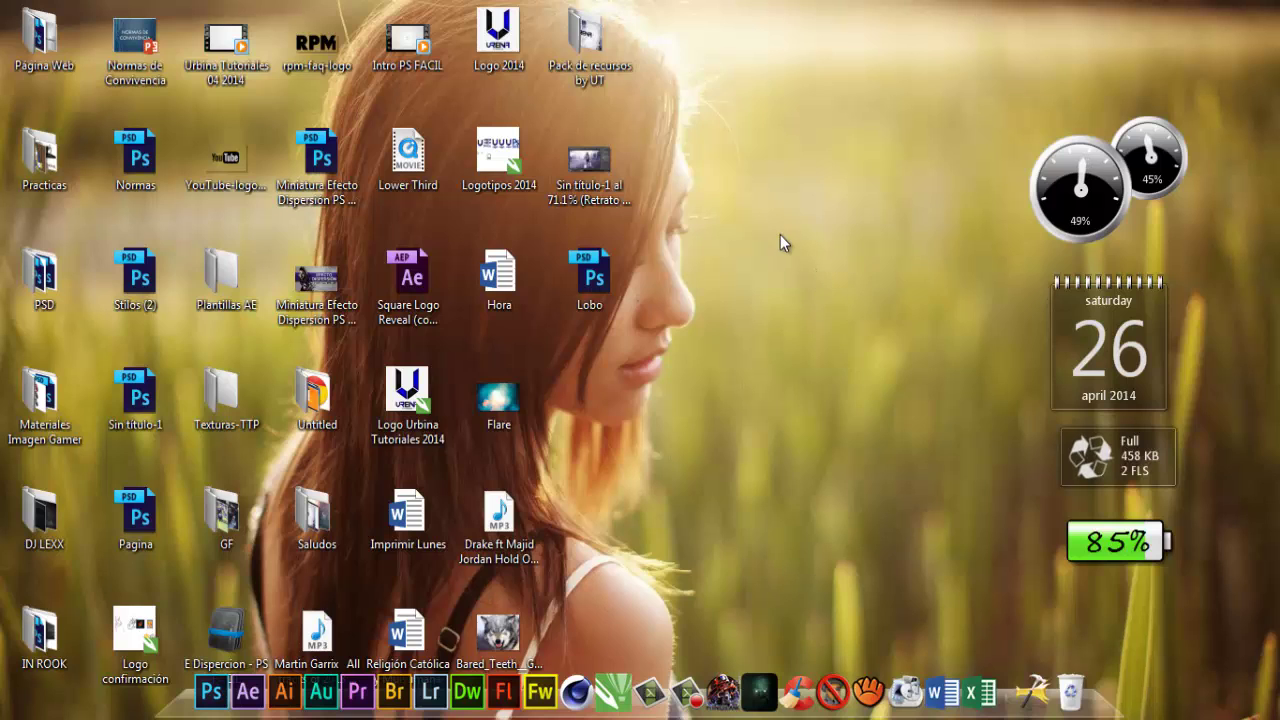
# Refresh the desktop and import the "Sin título-1 al 71.1%" image into the Camtasia Studio clip bin
pyautogui.rightClick(780, 234)
pyautogui.click(809, 291)
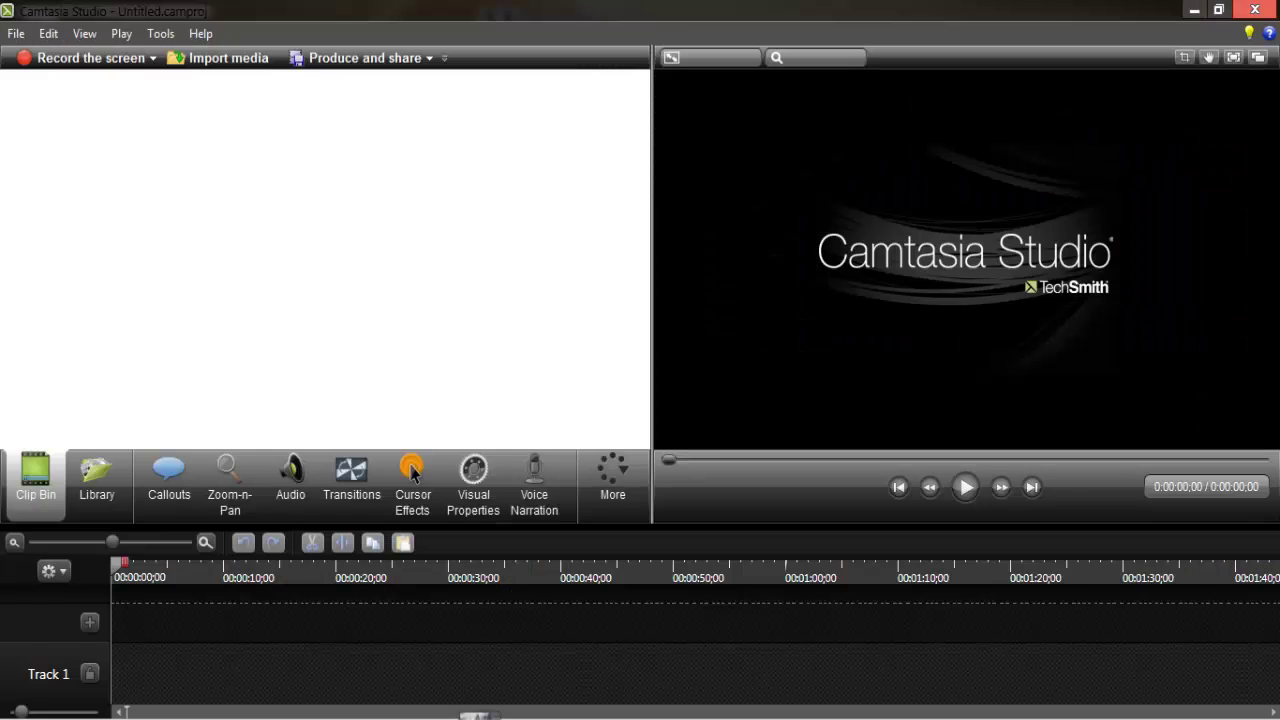
pyautogui.moveTo(337, 251); pyautogui.dragTo(310, 223)
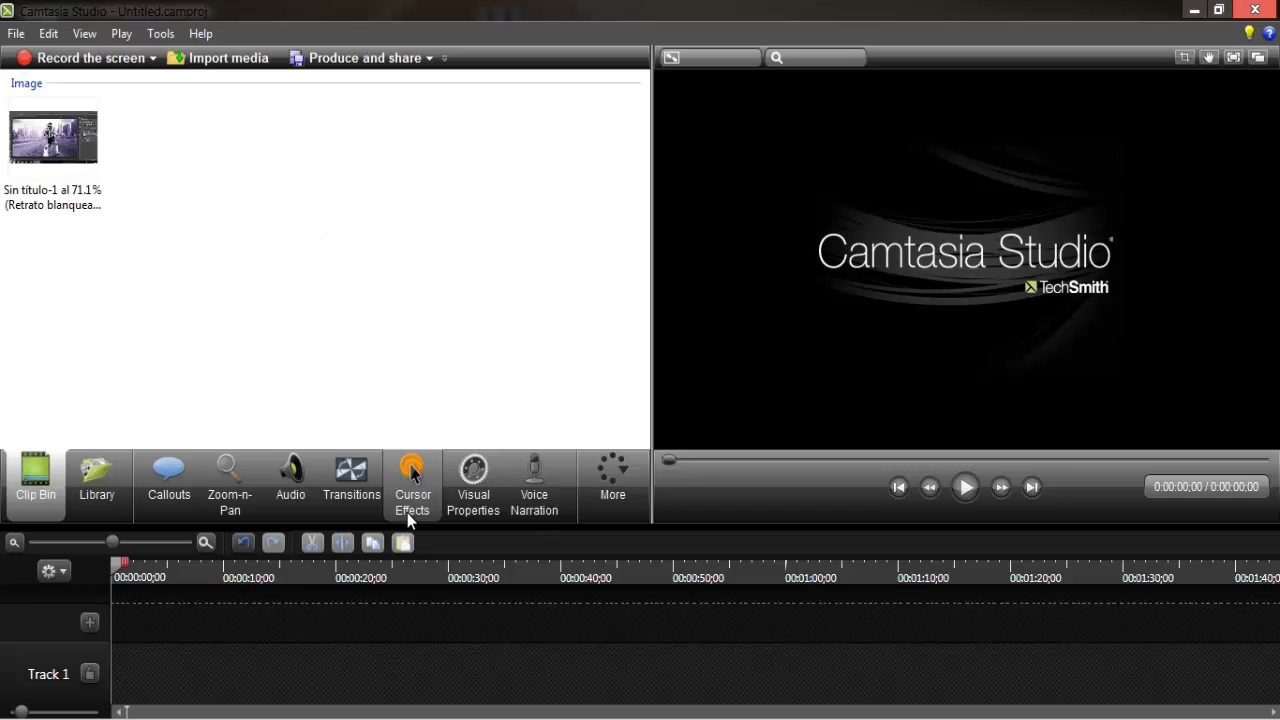
# Adjust the height of the timeline area and place the imported image on Track 1
pyautogui.moveTo(418, 527); pyautogui.dragTo(107, 233)
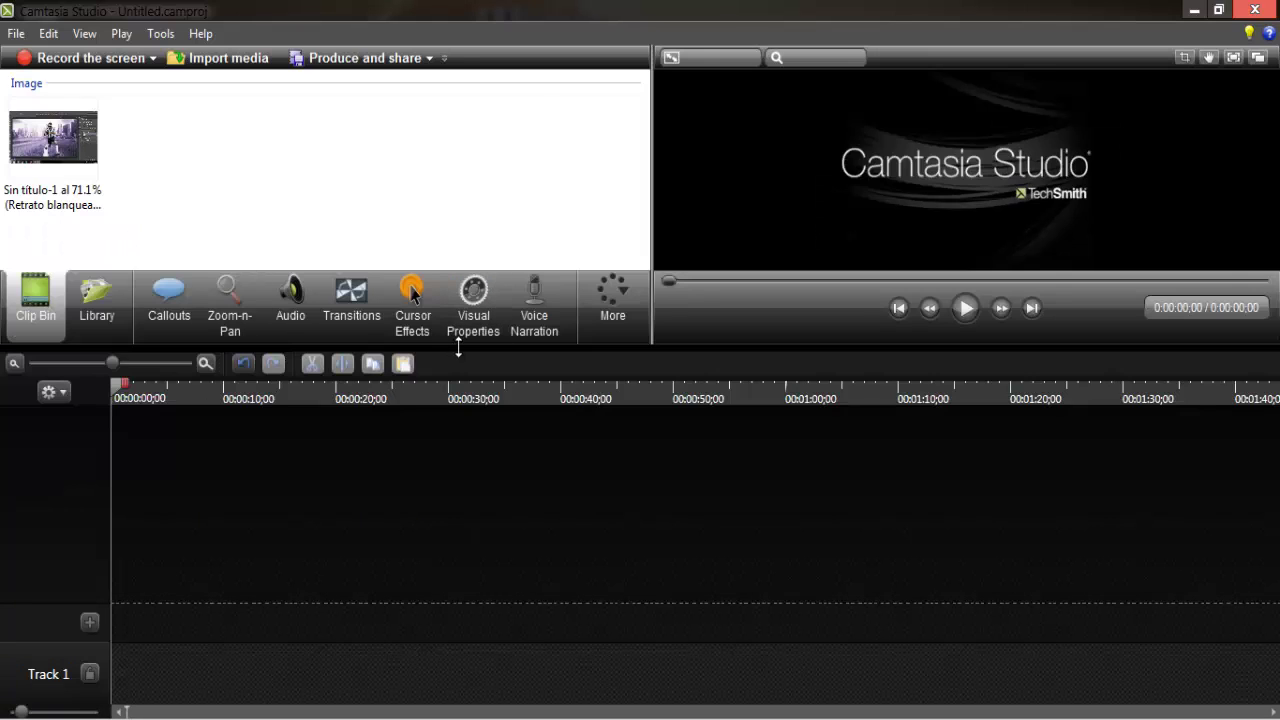
pyautogui.moveTo(457, 349); pyautogui.dragTo(454, 483)
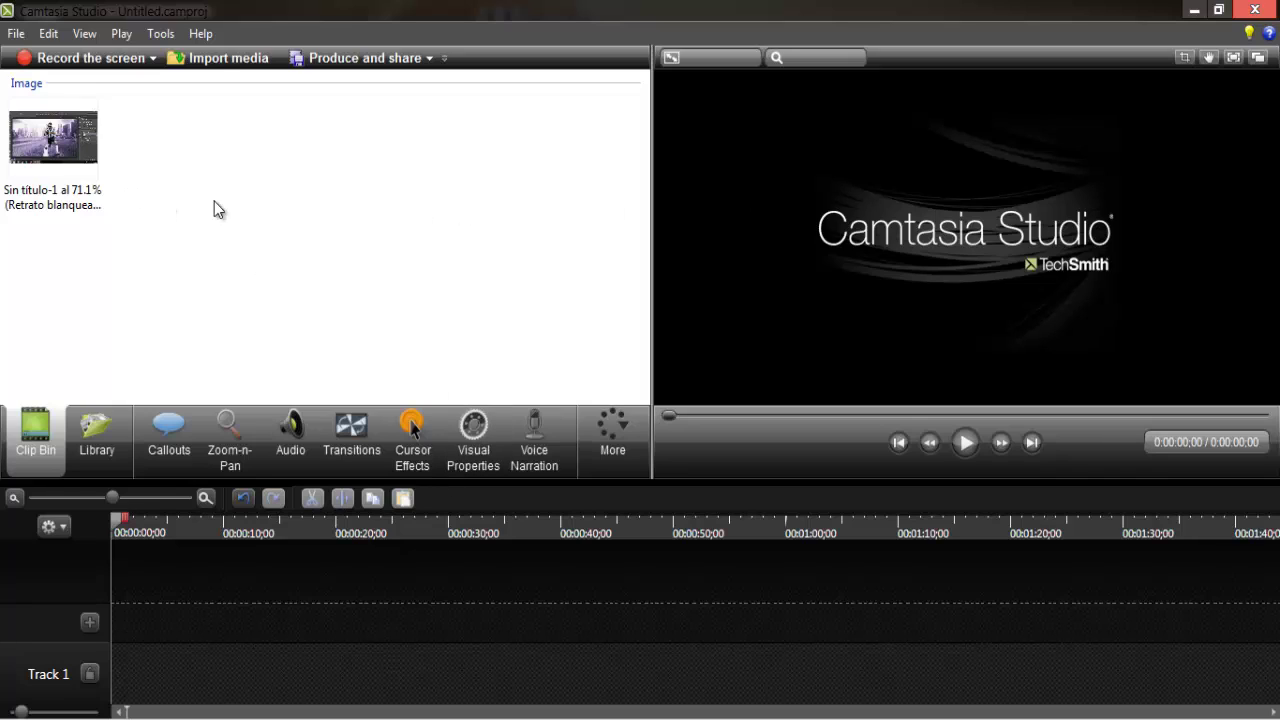
pyautogui.moveTo(97, 165); pyautogui.dragTo(276, 580)
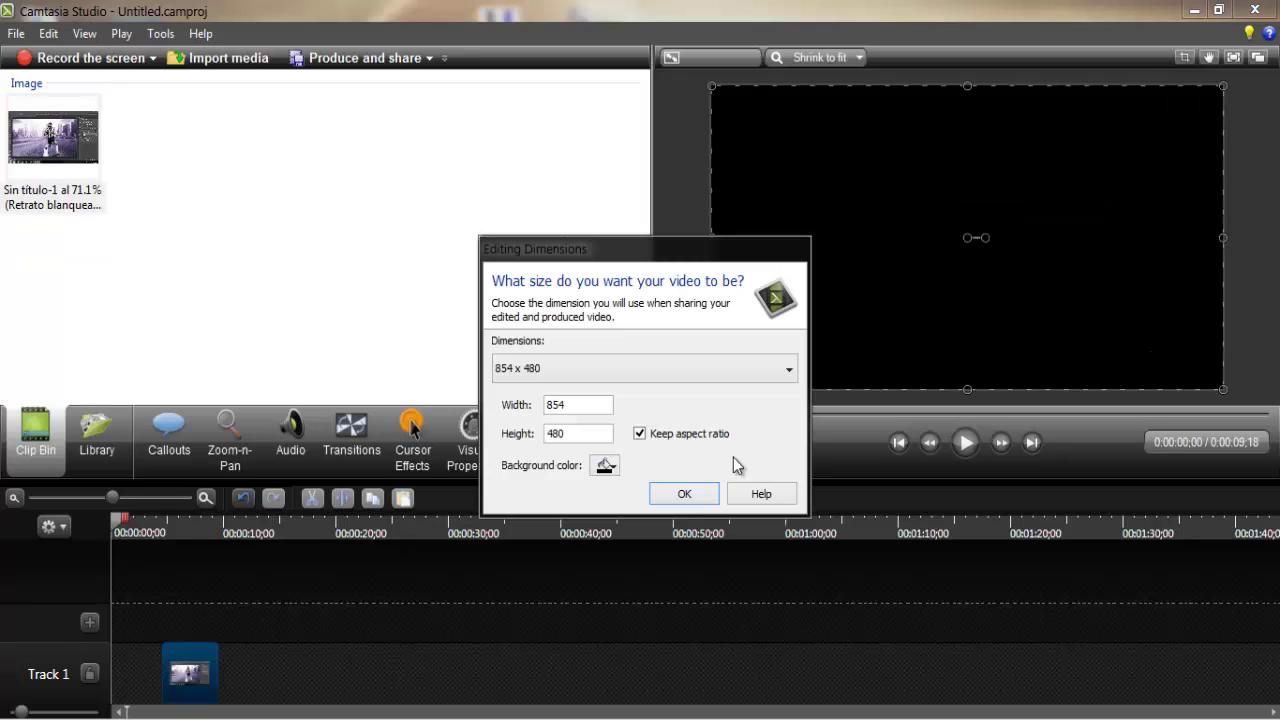
# Set the editing dimensions to 1280 x 720, the YouTube & Screencast (16:9) fixed size
pyautogui.moveTo(540, 258); pyautogui.dragTo(323, 157)
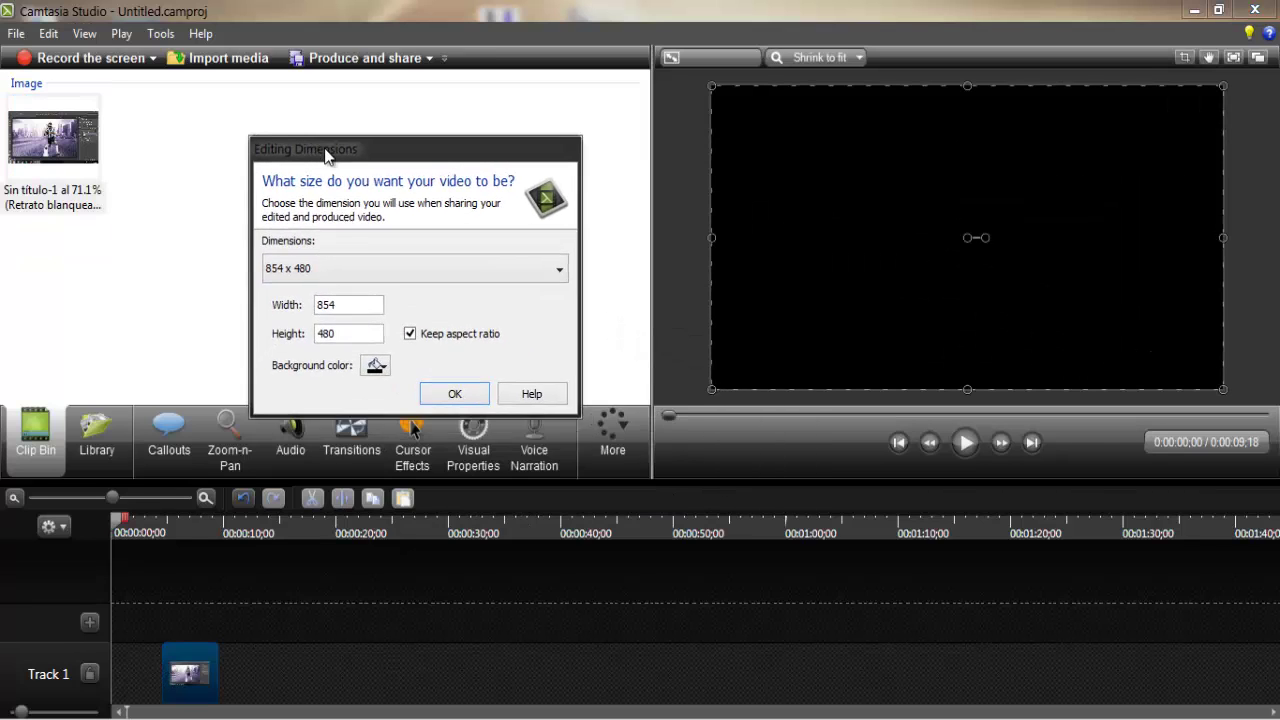
pyautogui.click(395, 270)
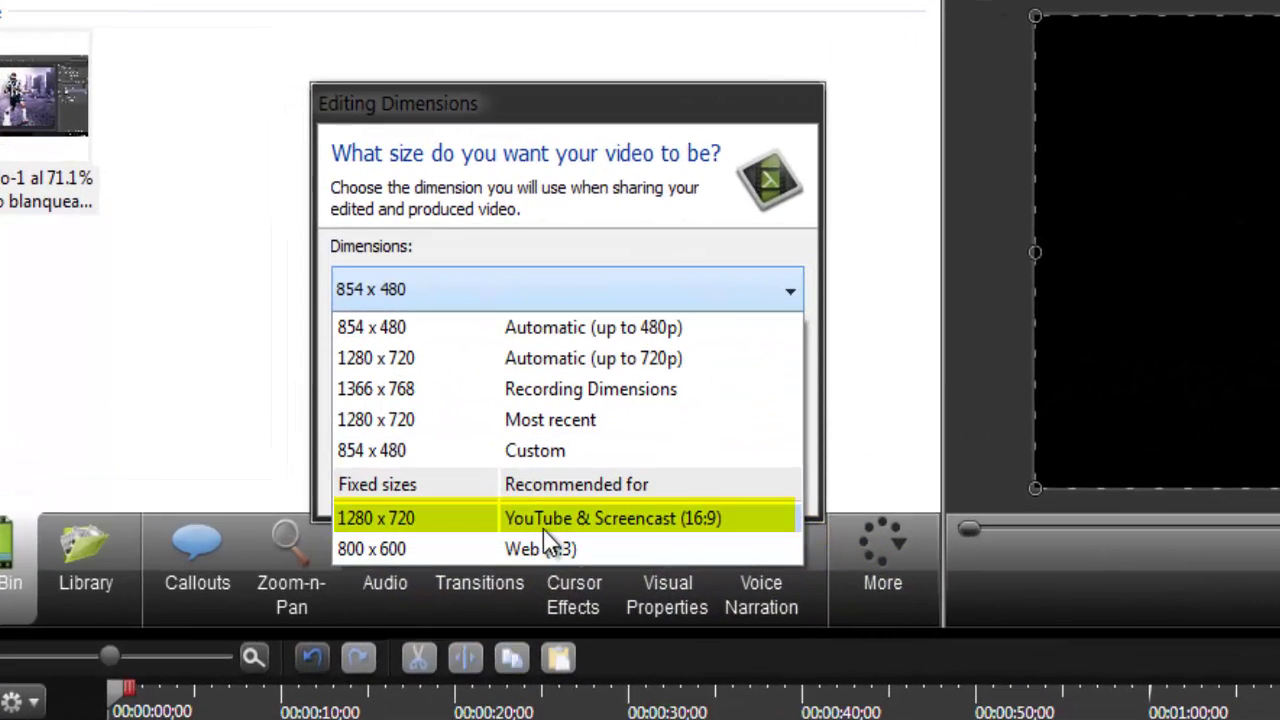
pyautogui.click(648, 522)
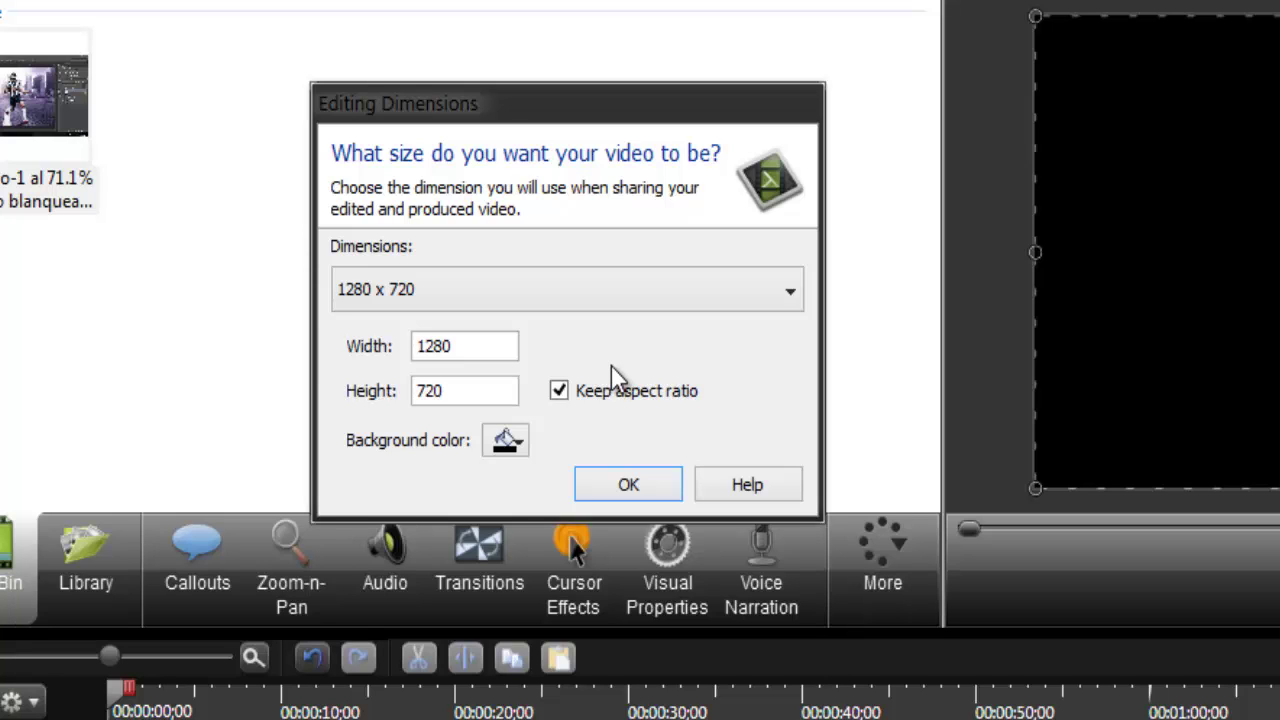
pyautogui.click(630, 485)
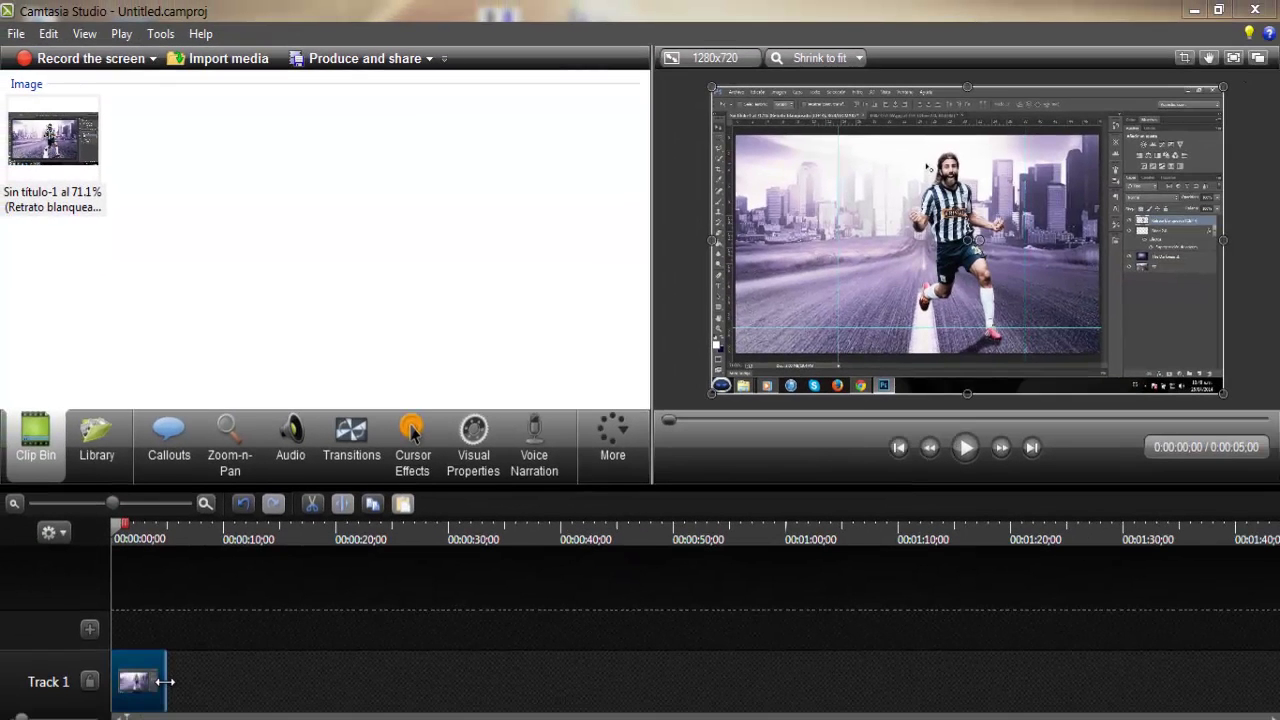
# Extend the image clip on Track 1 to about 41 seconds and place the playhead at 0:00:00;13
pyautogui.moveTo(431, 699); pyautogui.dragTo(572, 699)
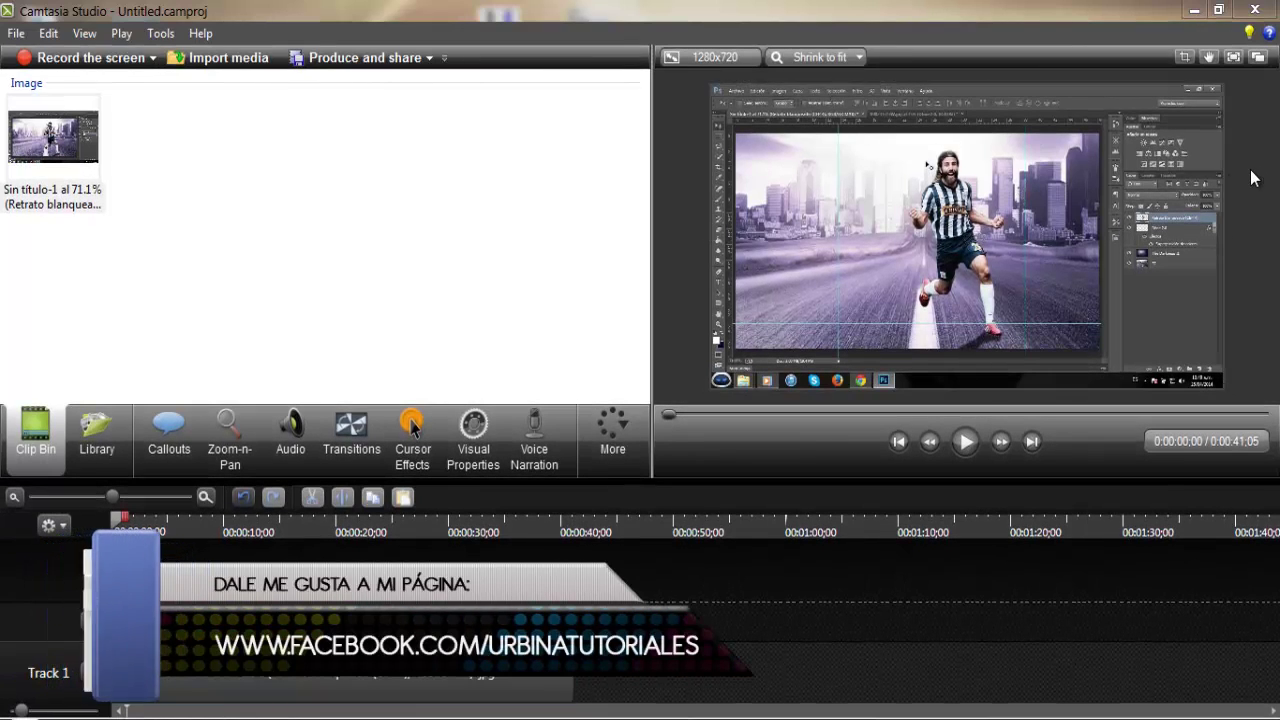
pyautogui.moveTo(308, 527); pyautogui.dragTo(115, 575)
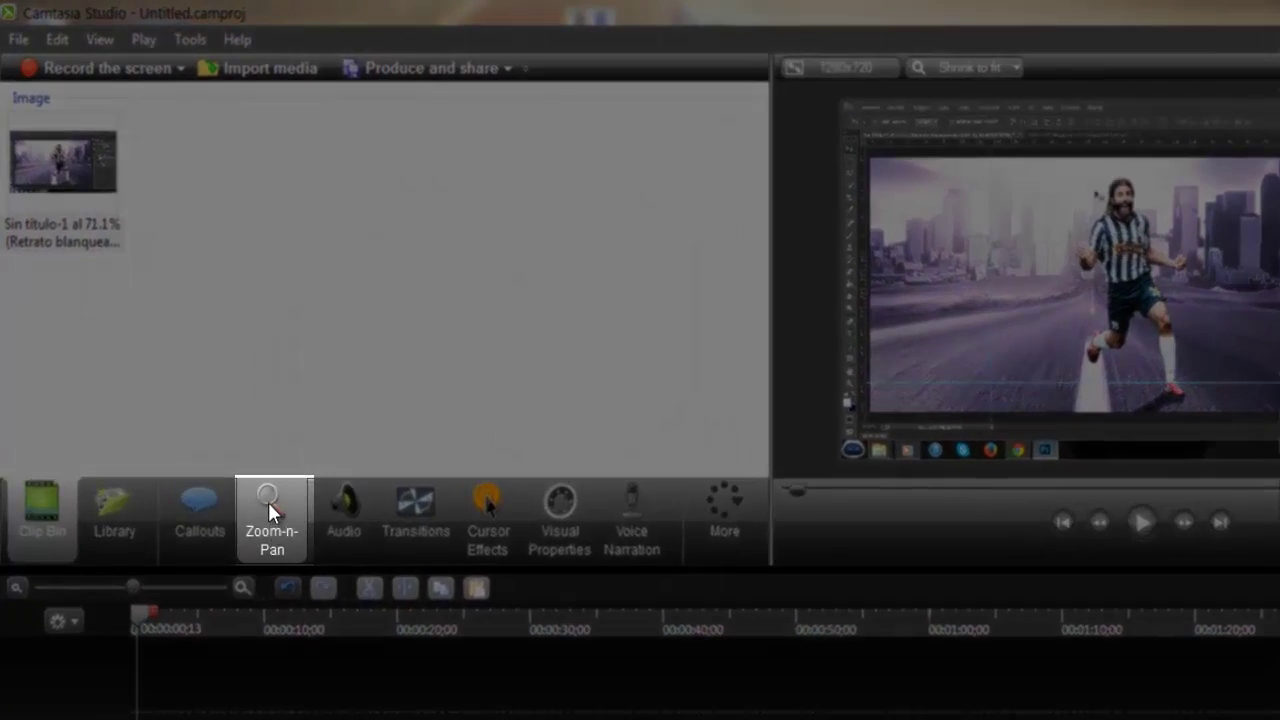
# Add a Zoom-n-Pan keyframe at the playhead, trying a scale of 100% and setting it to 94%
pyautogui.click(268, 502)
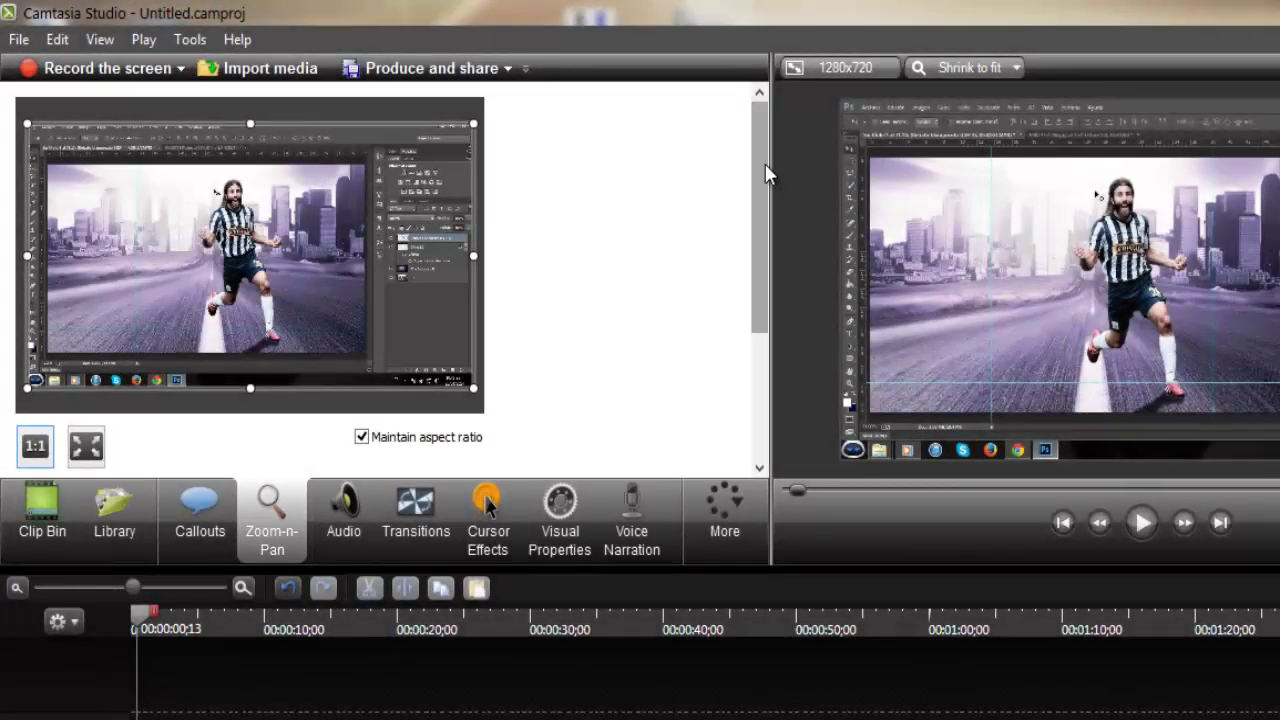
pyautogui.moveTo(765, 173); pyautogui.dragTo(726, 237)
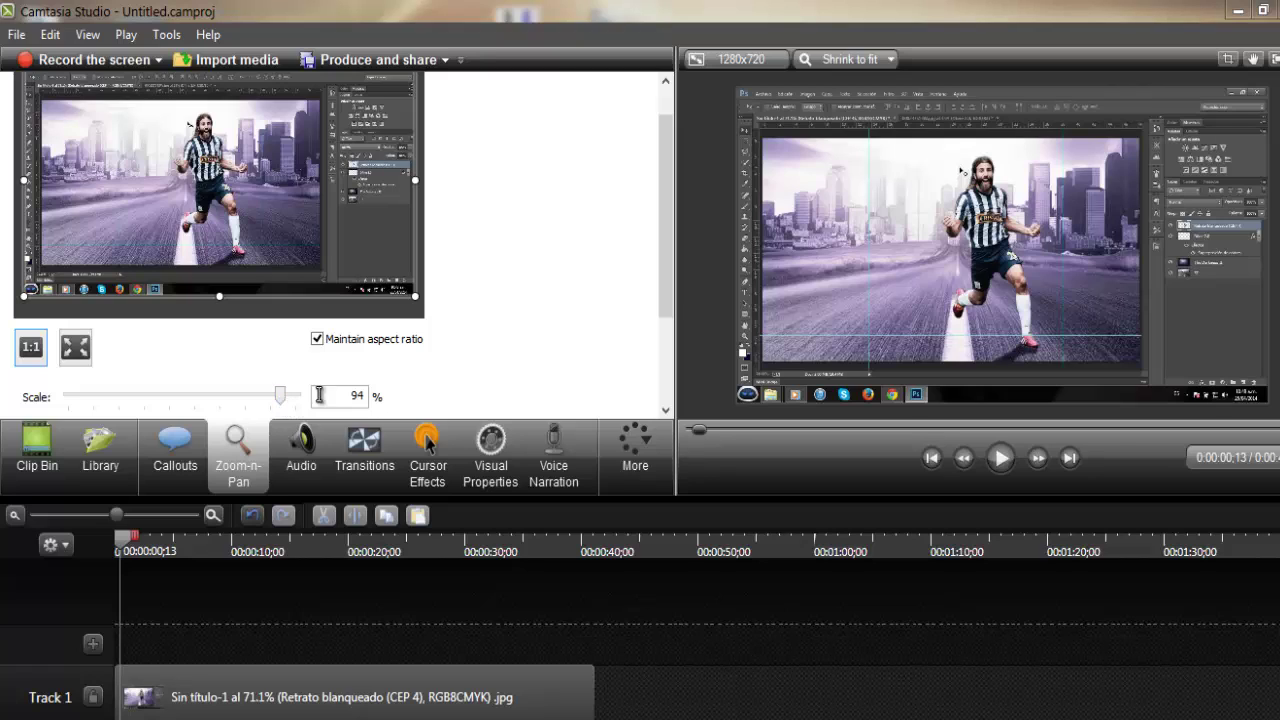
pyautogui.moveTo(350, 395); pyautogui.dragTo(362, 396)
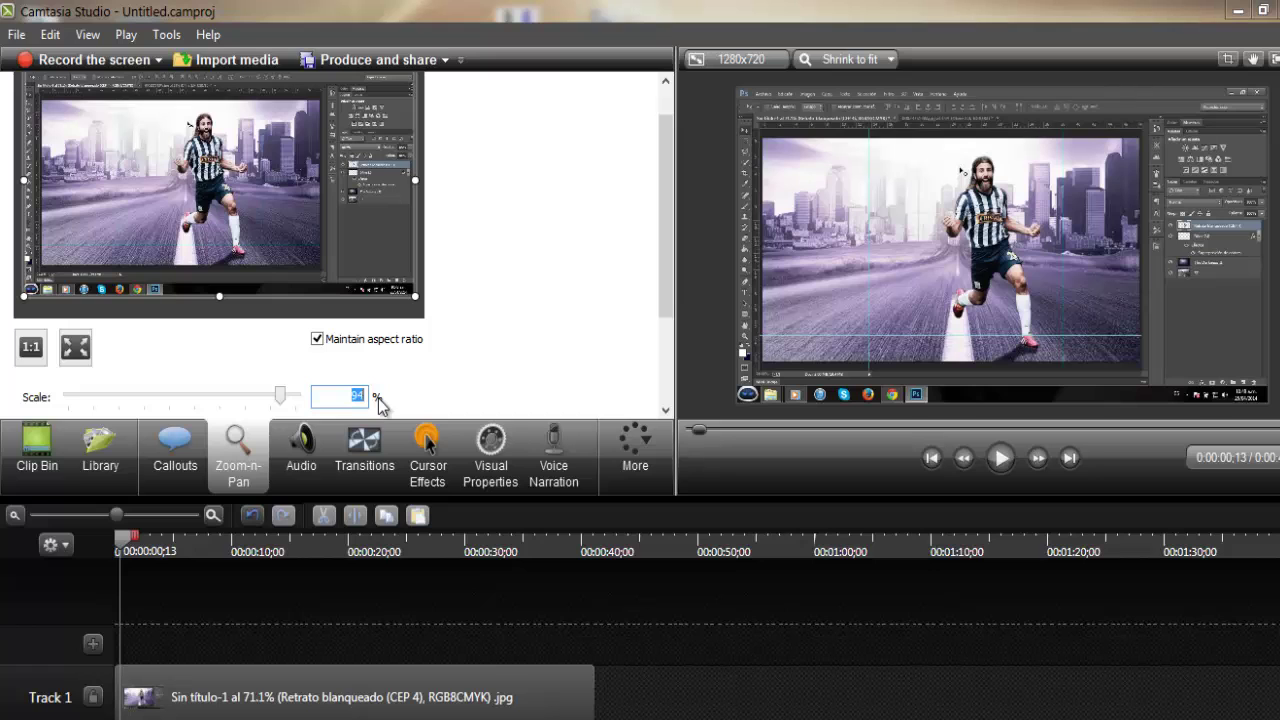
pyautogui.moveTo(280, 396); pyautogui.dragTo(345, 405)
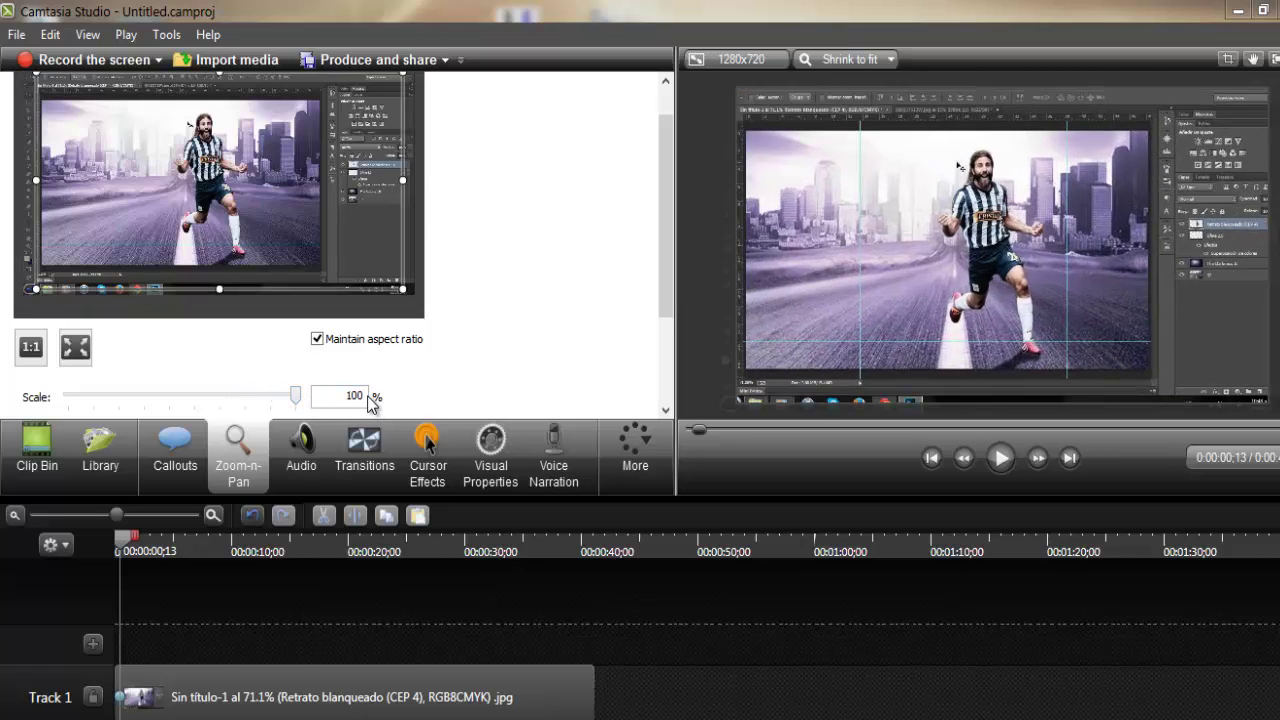
pyautogui.write('94')
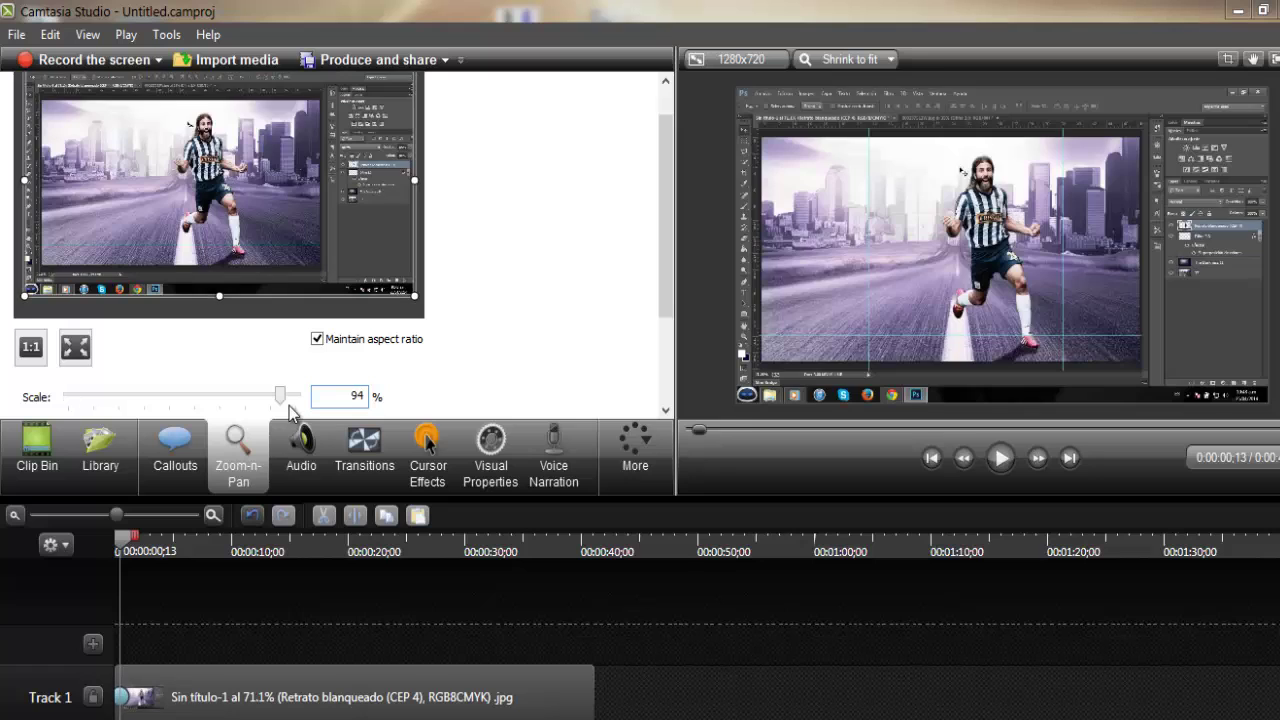
# Turn off the aspect-ratio lock, try a slightly different zoom scale and set the scale back to 94%
pyautogui.click(317, 339)
pyautogui.moveTo(280, 396); pyautogui.dragTo(282, 397)
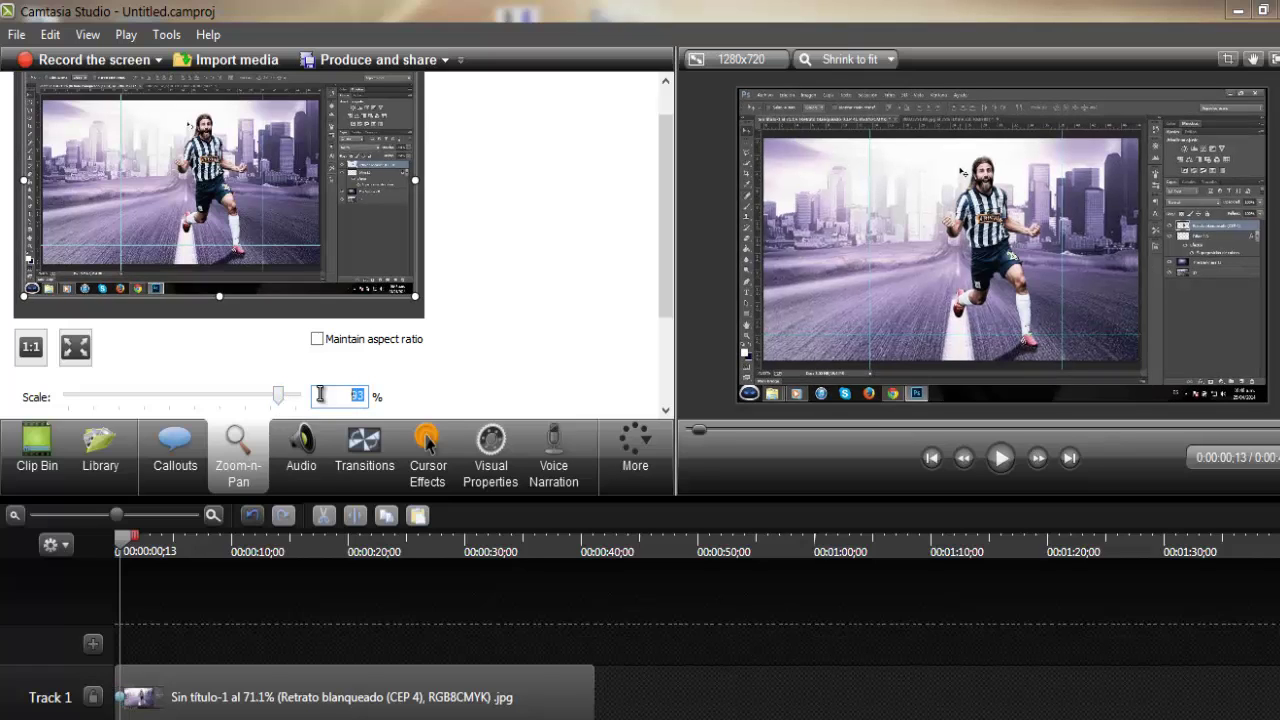
pyautogui.write('94')
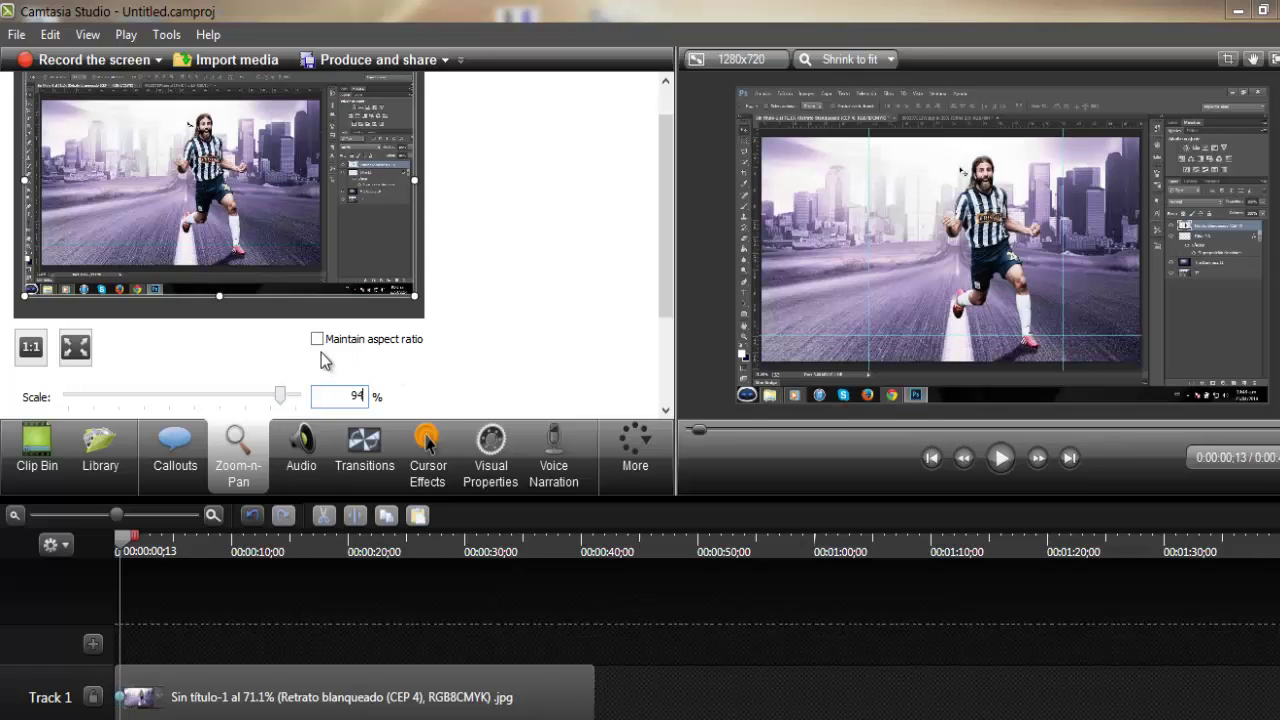
# Try resizing and moving the zoom frame with its aspect ratio maintained, and fit it back around the whole image
pyautogui.moveTo(414, 296); pyautogui.dragTo(354, 260)
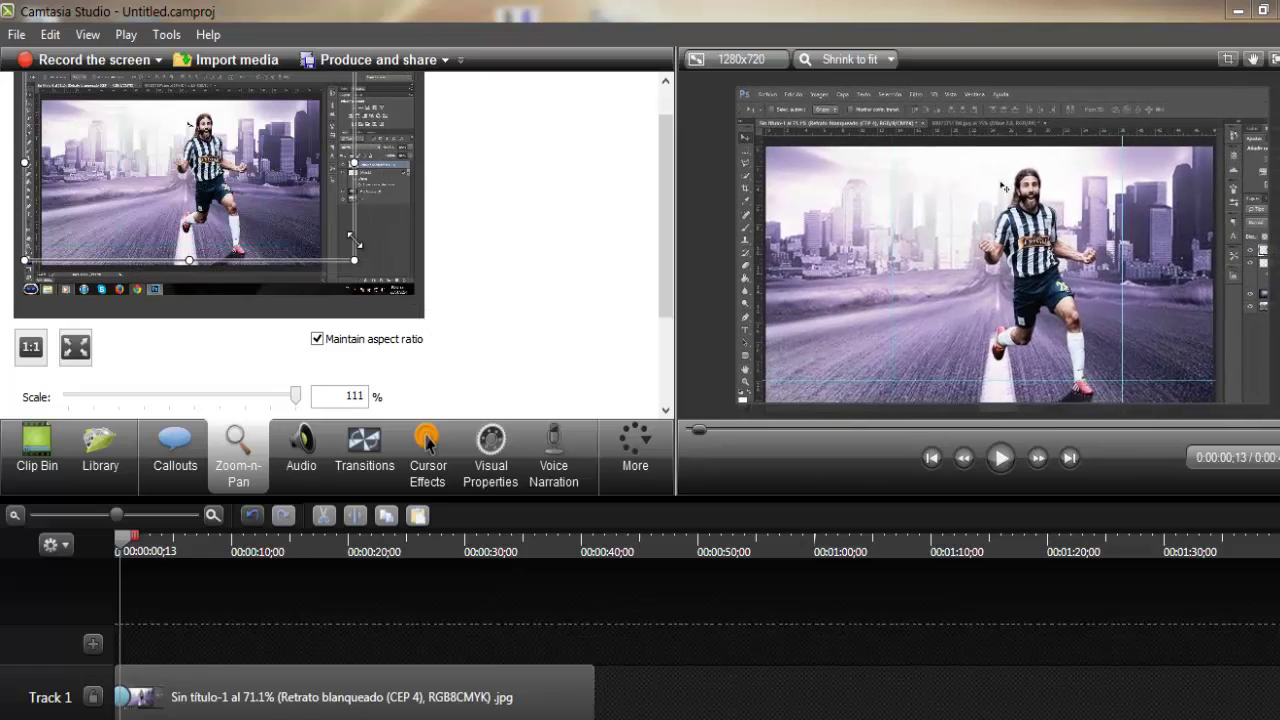
pyautogui.moveTo(190, 258)
pyautogui.mouseDown()
pyautogui.moveTo(190, 180)
pyautogui.moveTo(190, 283)
pyautogui.moveTo(197, 271)
pyautogui.mouseUp()
pyautogui.moveTo(156, 186); pyautogui.dragTo(160, 192)
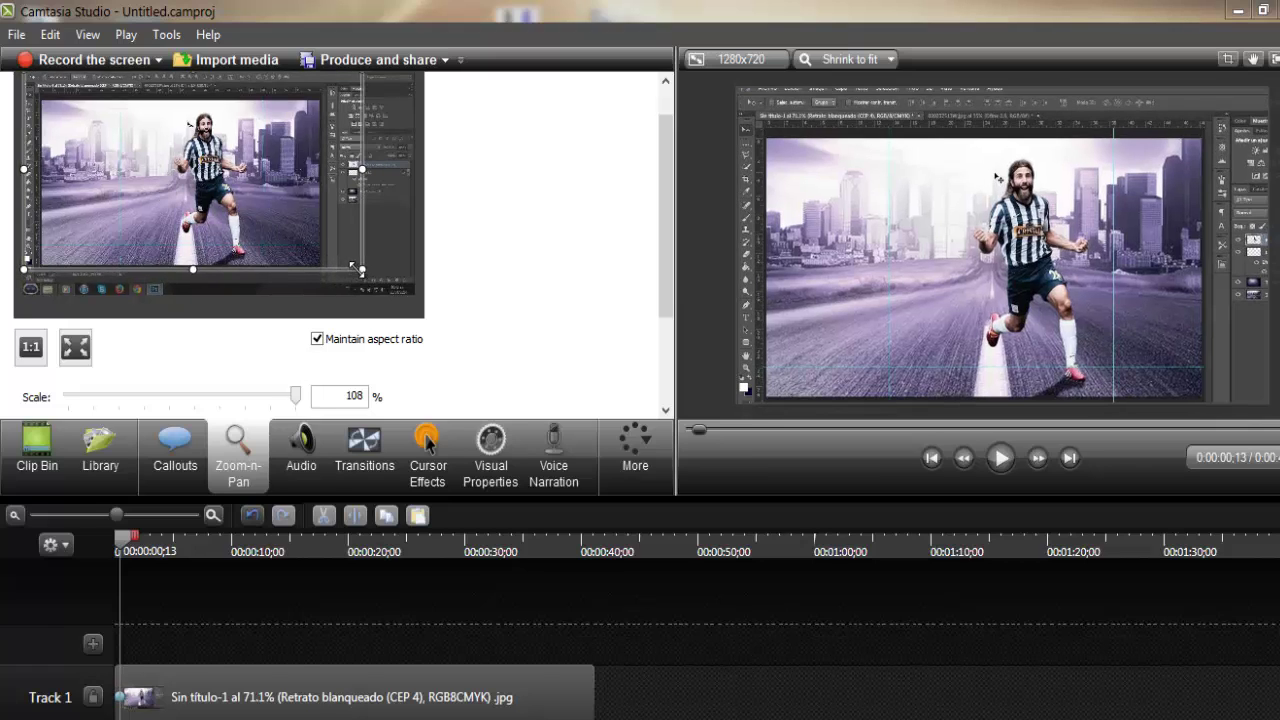
pyautogui.moveTo(352, 265); pyautogui.dragTo(408, 296)
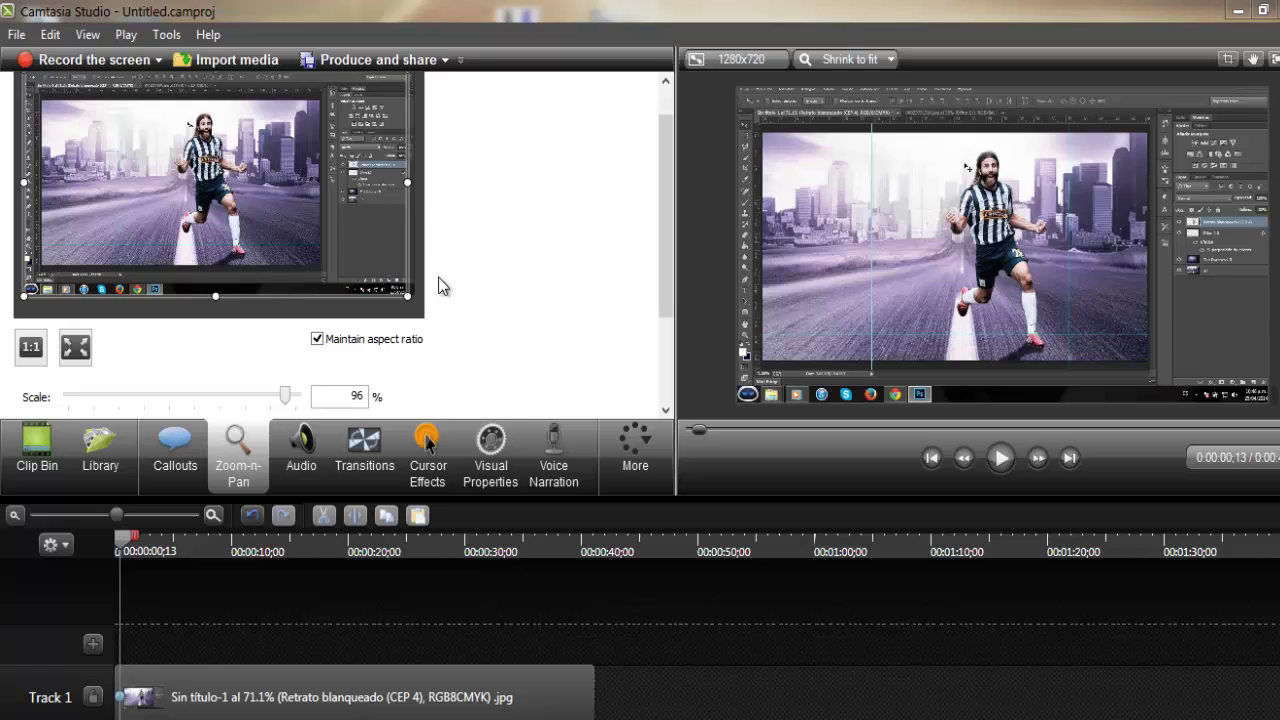
pyautogui.scroll(-1, 436, 287)
pyautogui.scroll(2, 430, 288)
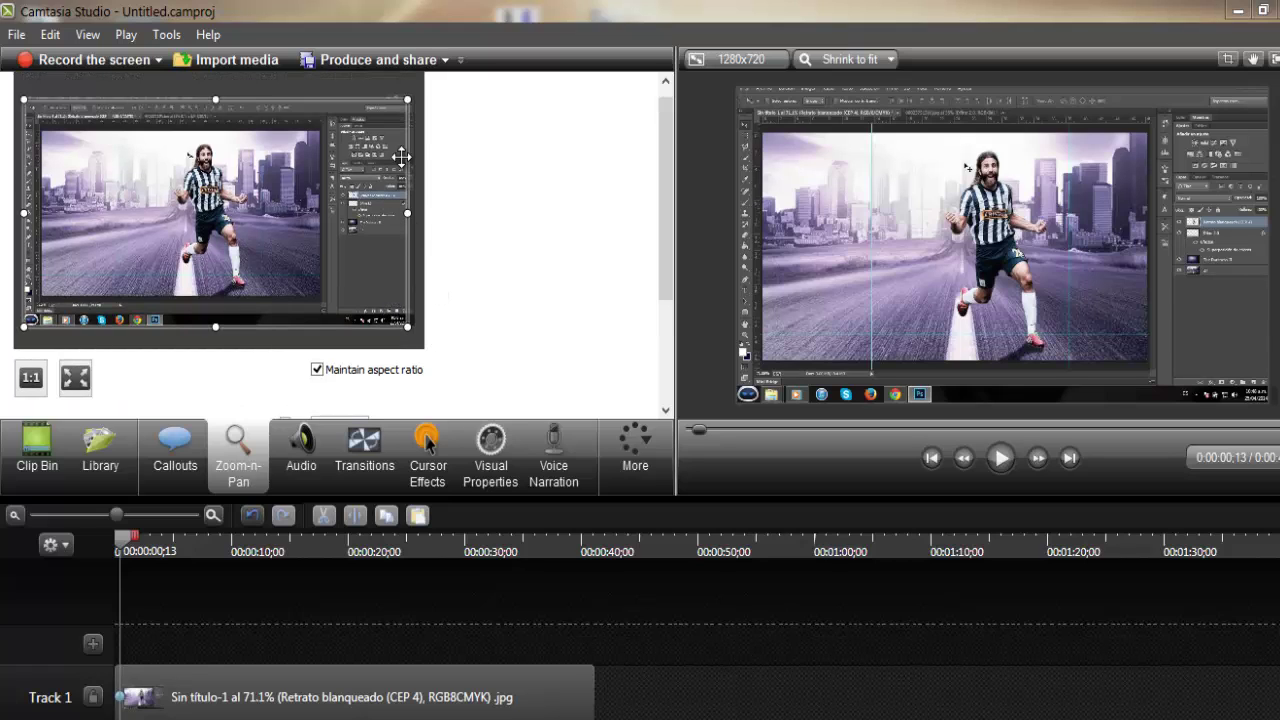
pyautogui.moveTo(408, 100); pyautogui.dragTo(415, 95)
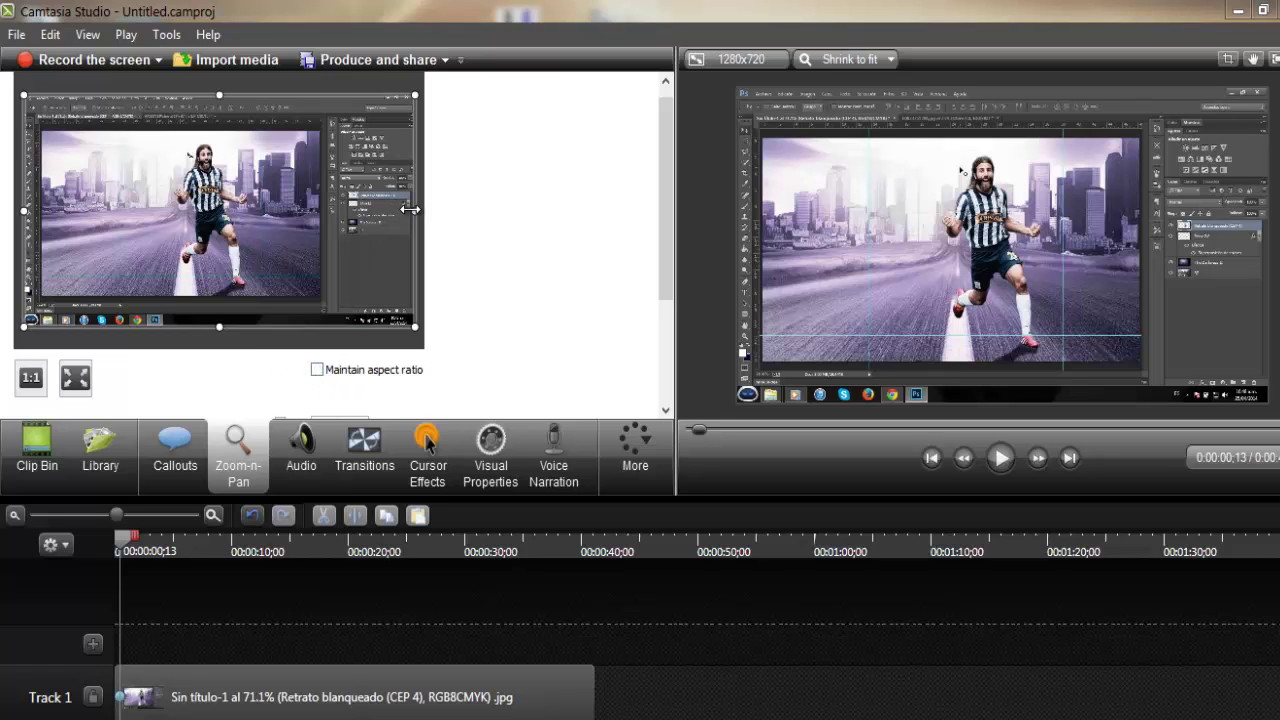
# With the aspect ratio unlocked, narrow the zoom frame around the soccer player and stretch its proportions freely
pyautogui.moveTo(410, 209); pyautogui.dragTo(271, 211)
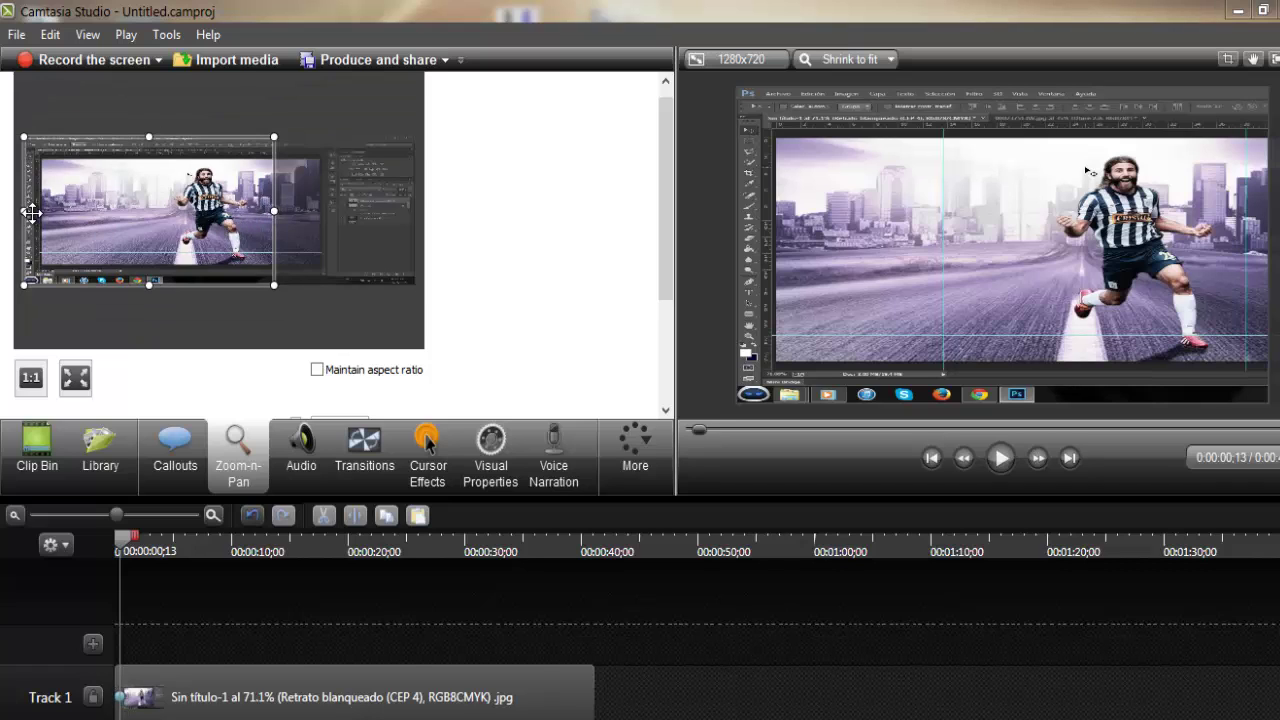
pyautogui.moveTo(31, 212); pyautogui.dragTo(145, 209)
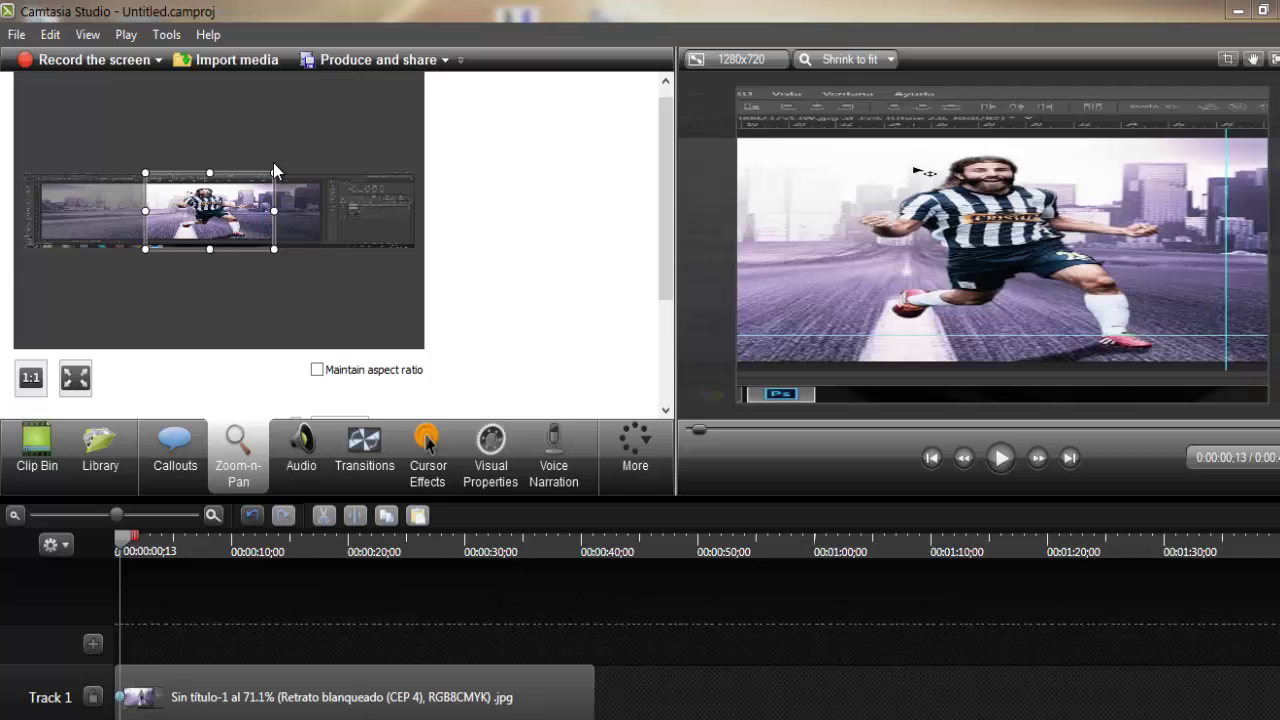
pyautogui.moveTo(273, 168); pyautogui.dragTo(297, 145)
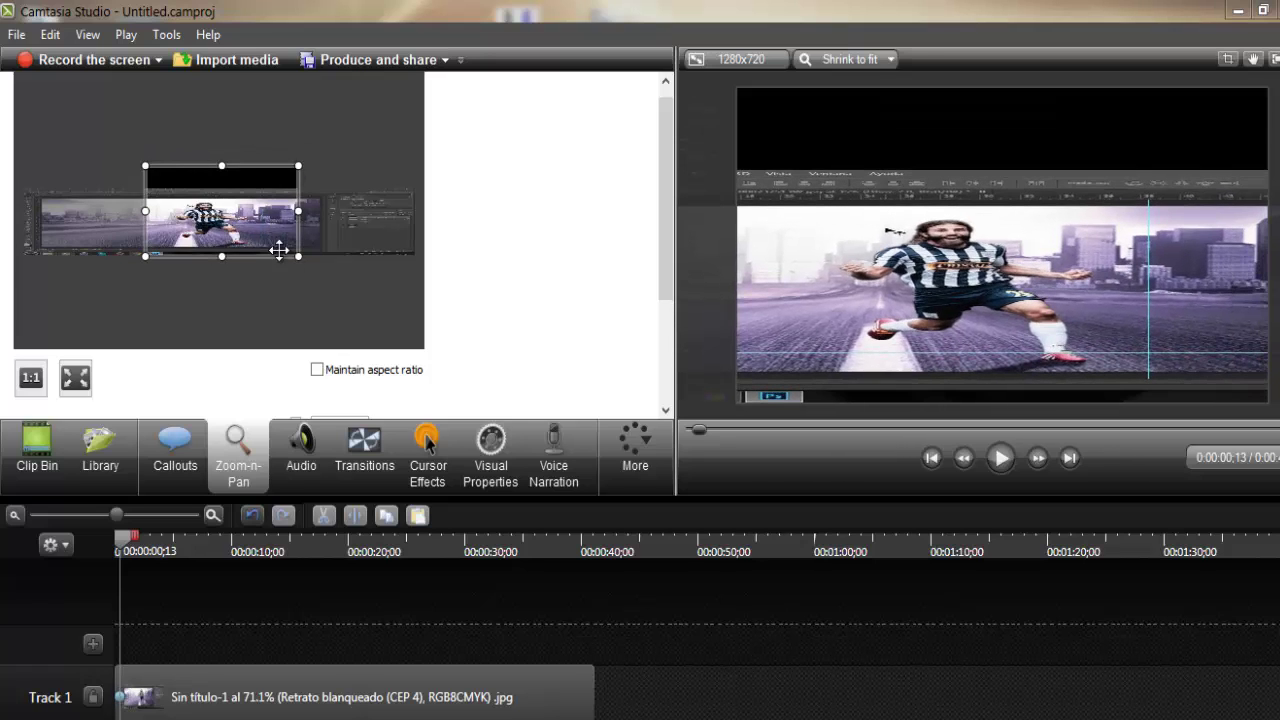
pyautogui.moveTo(222, 256); pyautogui.dragTo(229, 305)
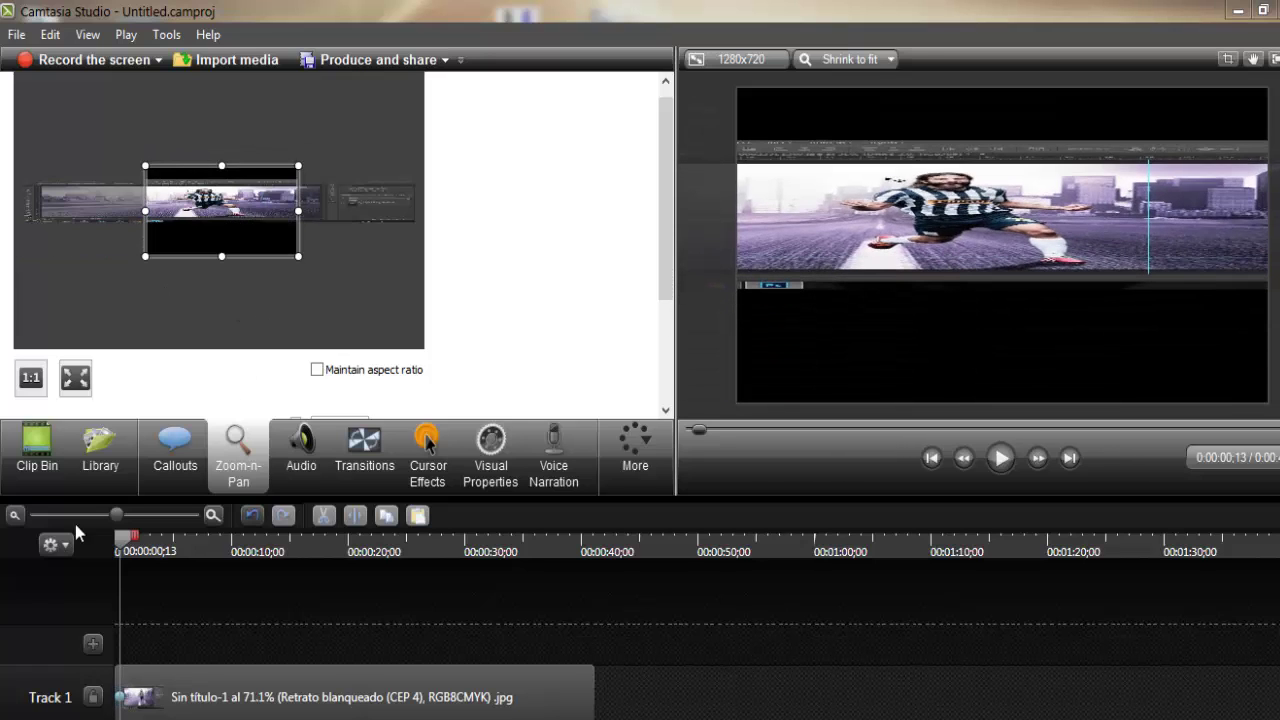
# Find the Eminem "The Monster (Explicit) ft Rihanna.mp4" video in the computer's Videos folder and import it into the clip bin
pyautogui.click(37, 448)
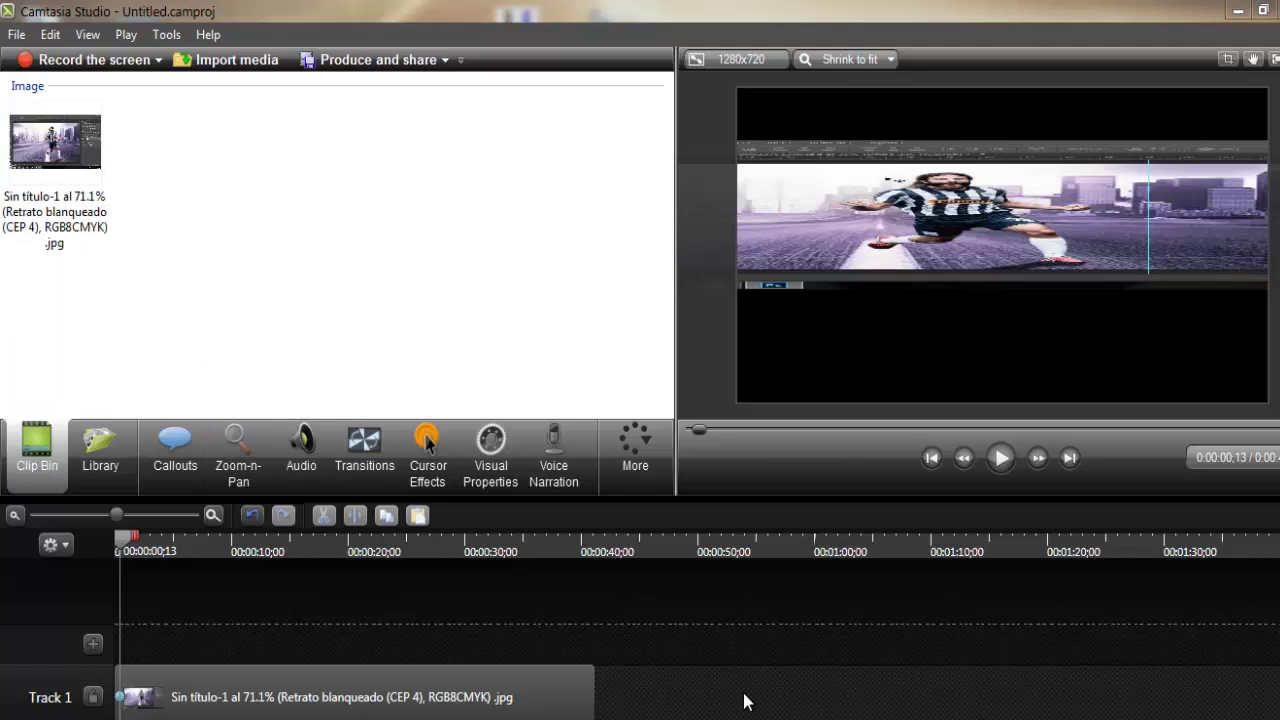
pyautogui.press('super')
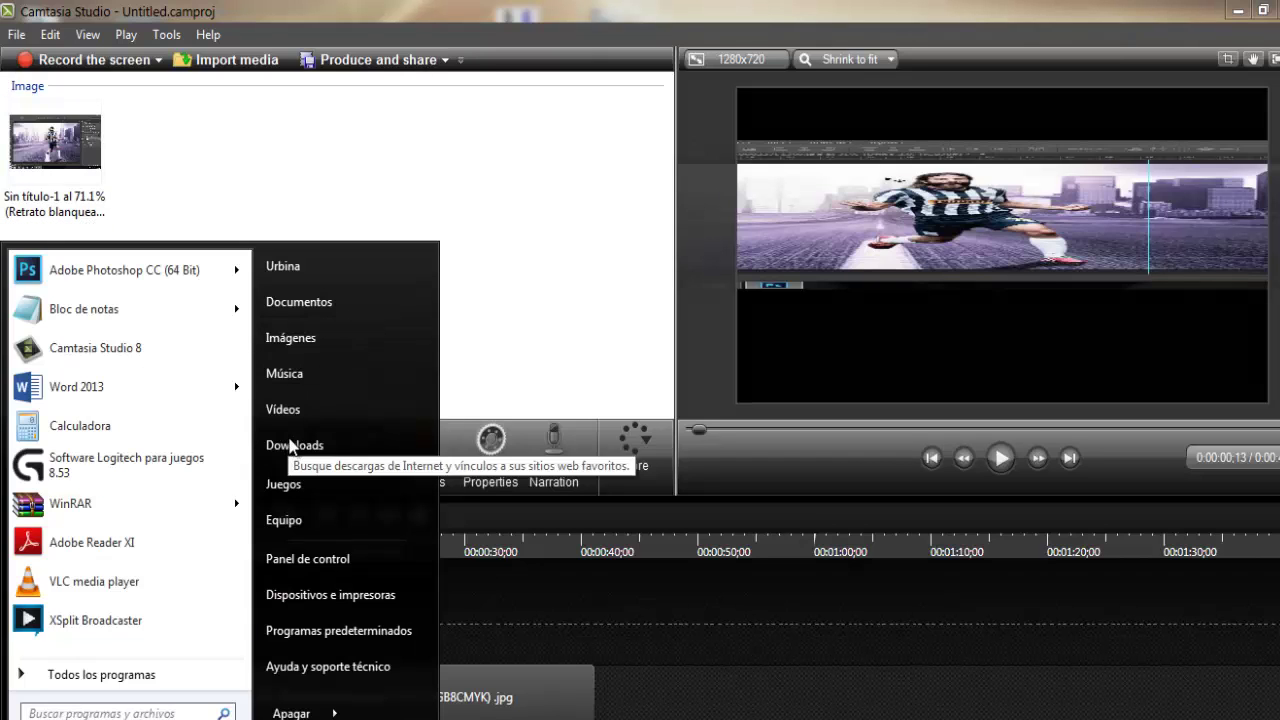
pyautogui.click(292, 404)
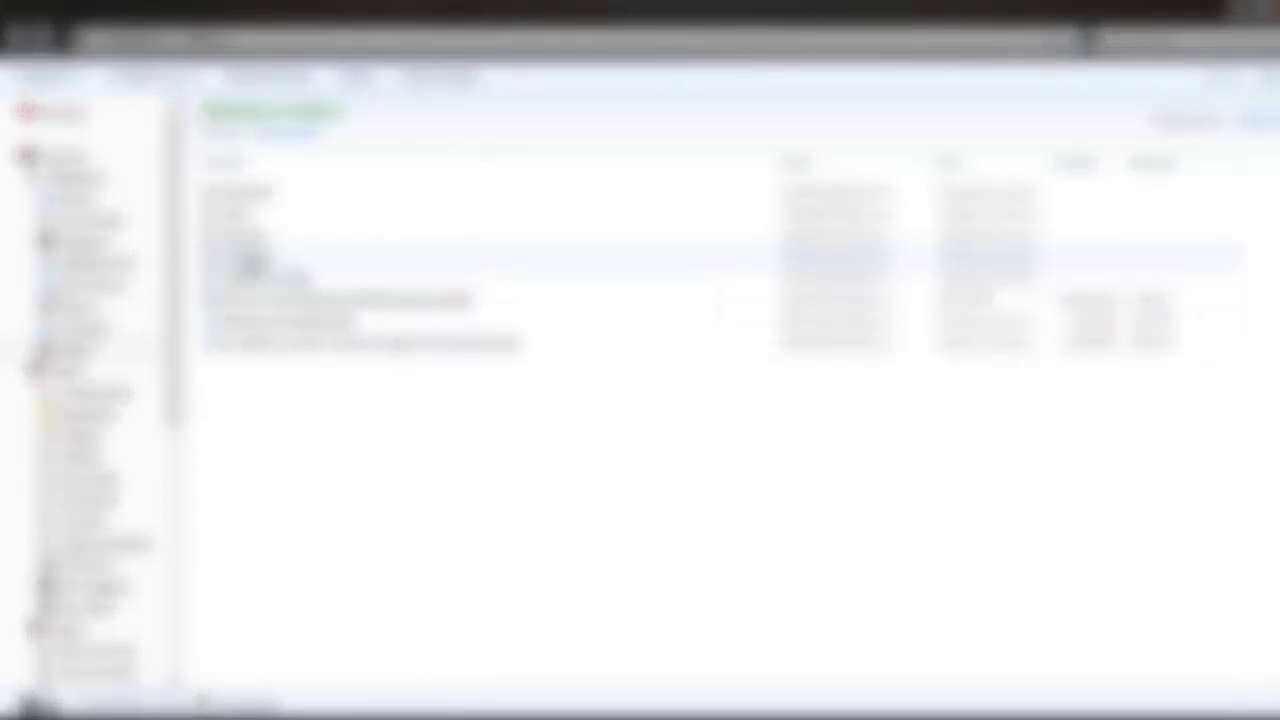
pyautogui.doubleClick(240, 194)
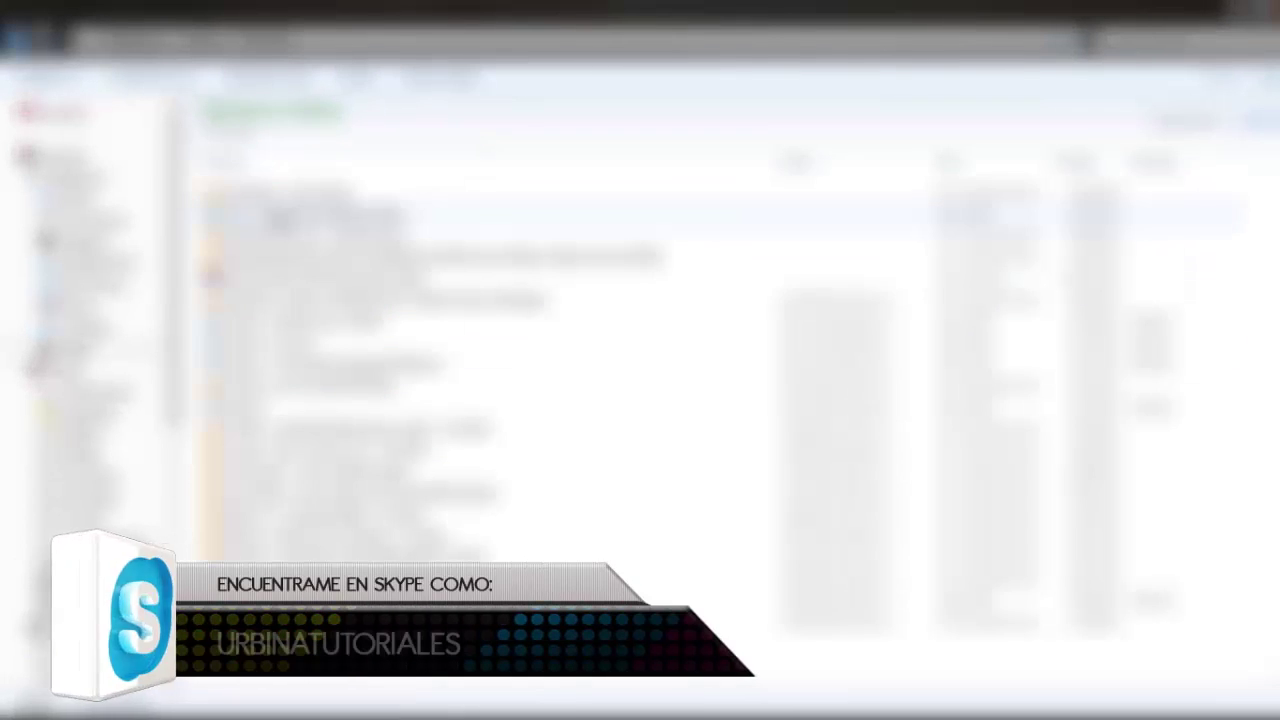
pyautogui.press('Return')
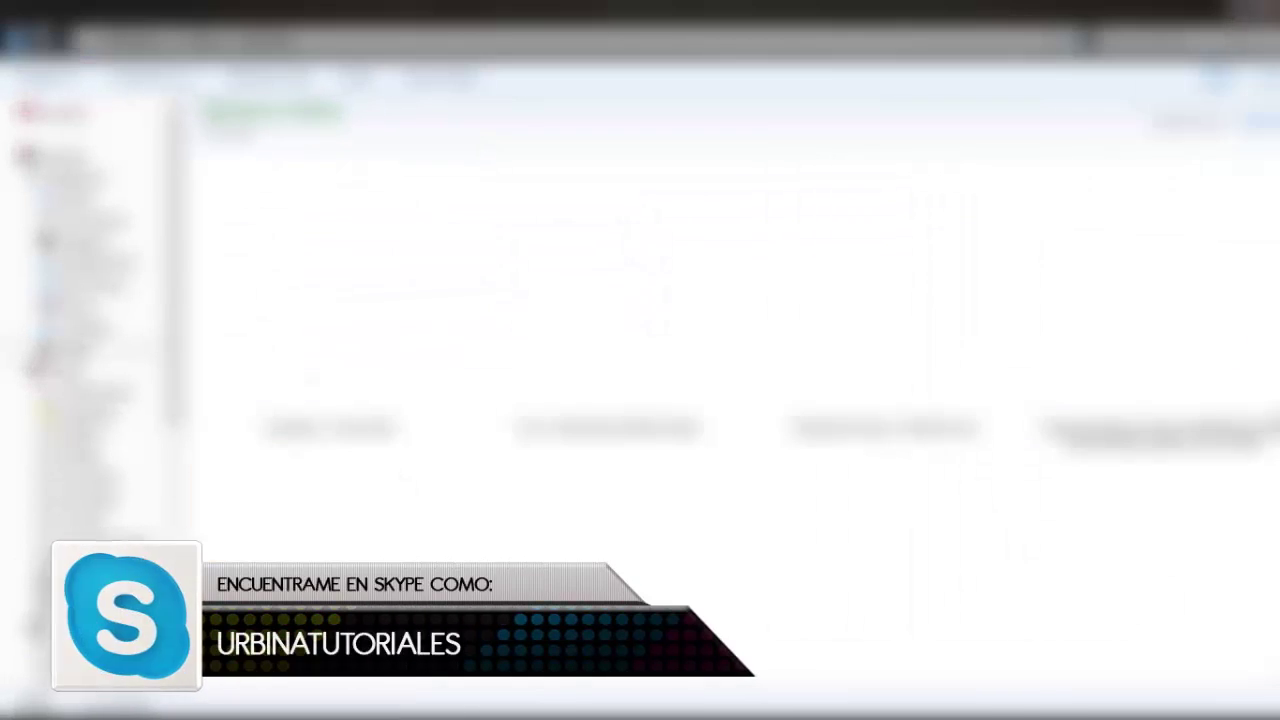
pyautogui.scroll(-5, 680, 420)
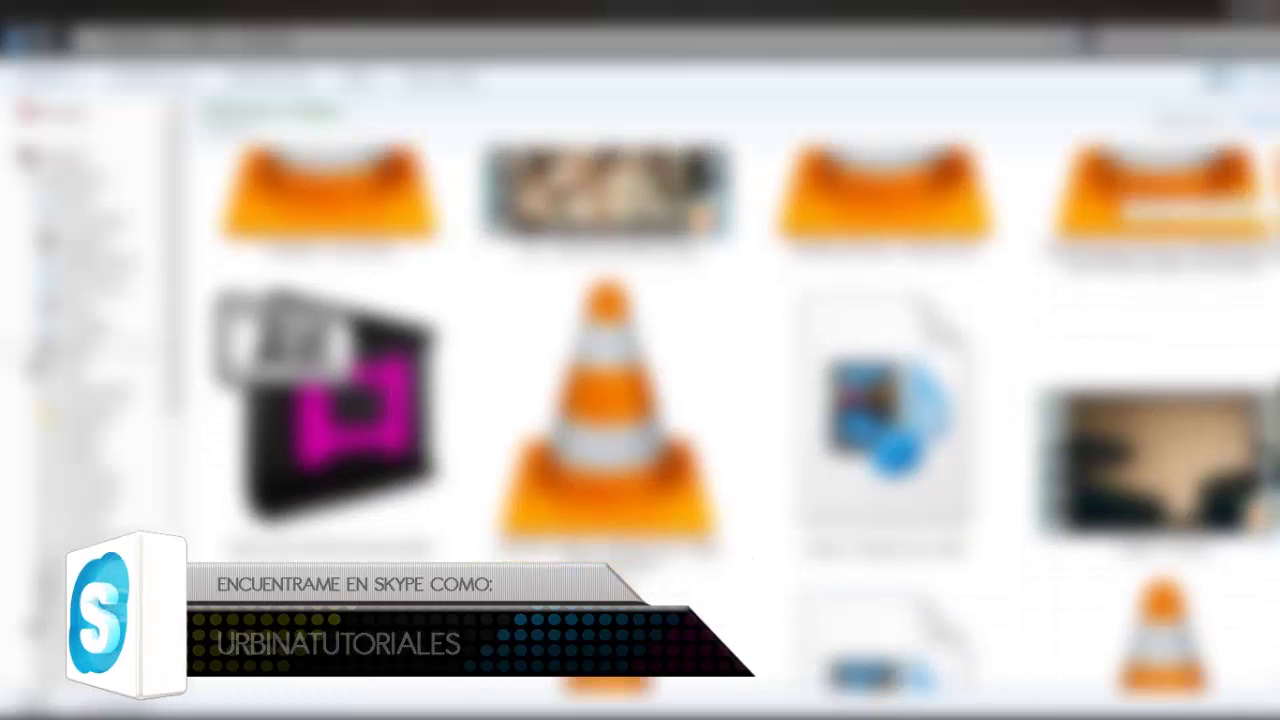
pyautogui.scroll(-5, 680, 420)
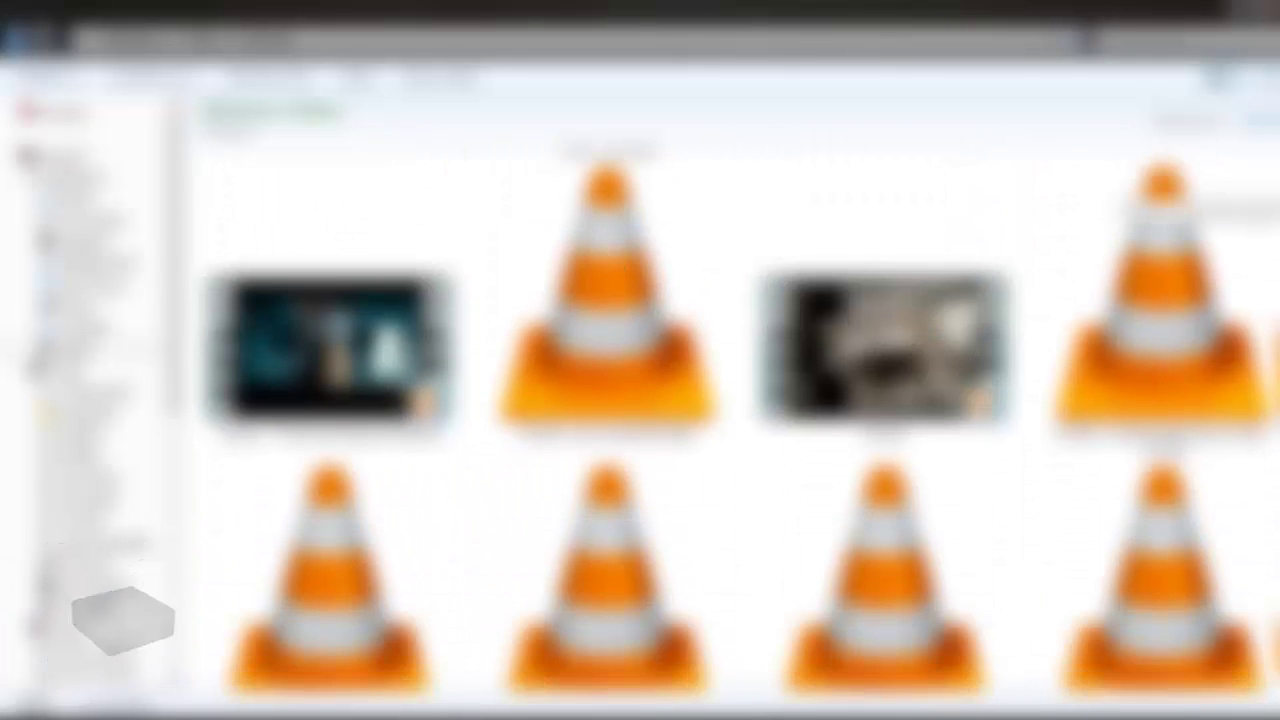
pyautogui.scroll(3, 680, 420)
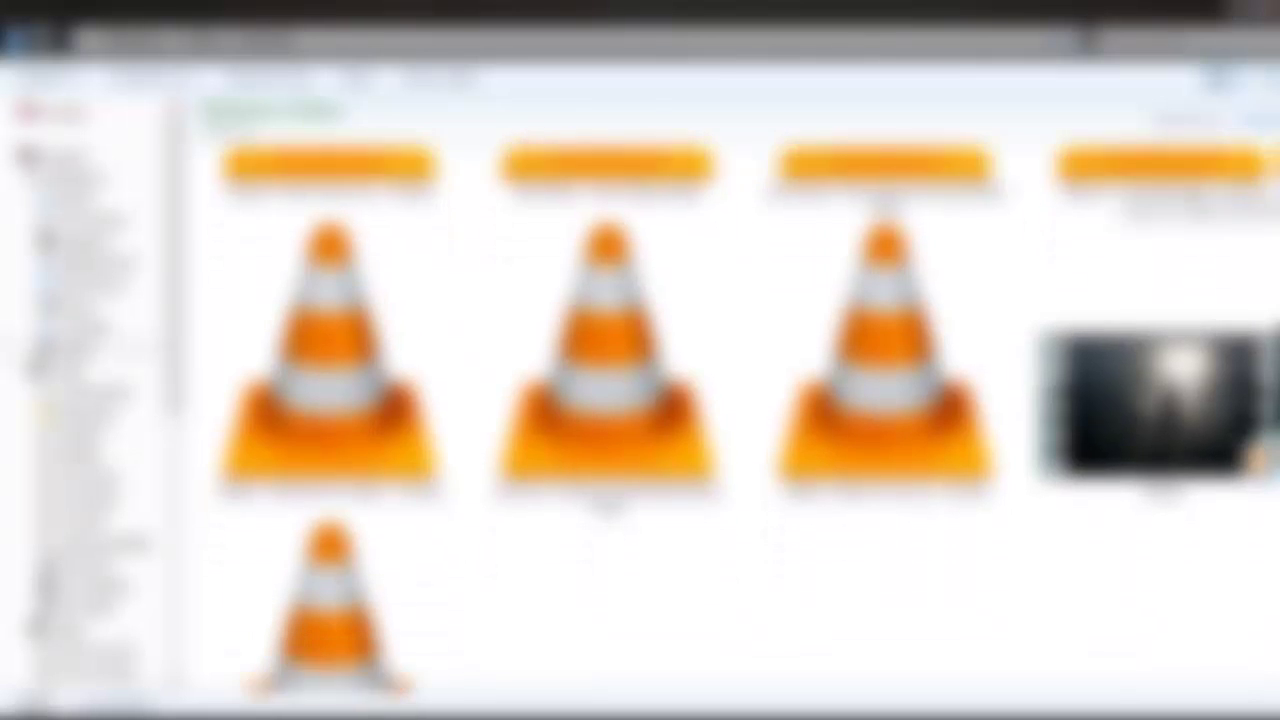
pyautogui.scroll(4, 680, 420)
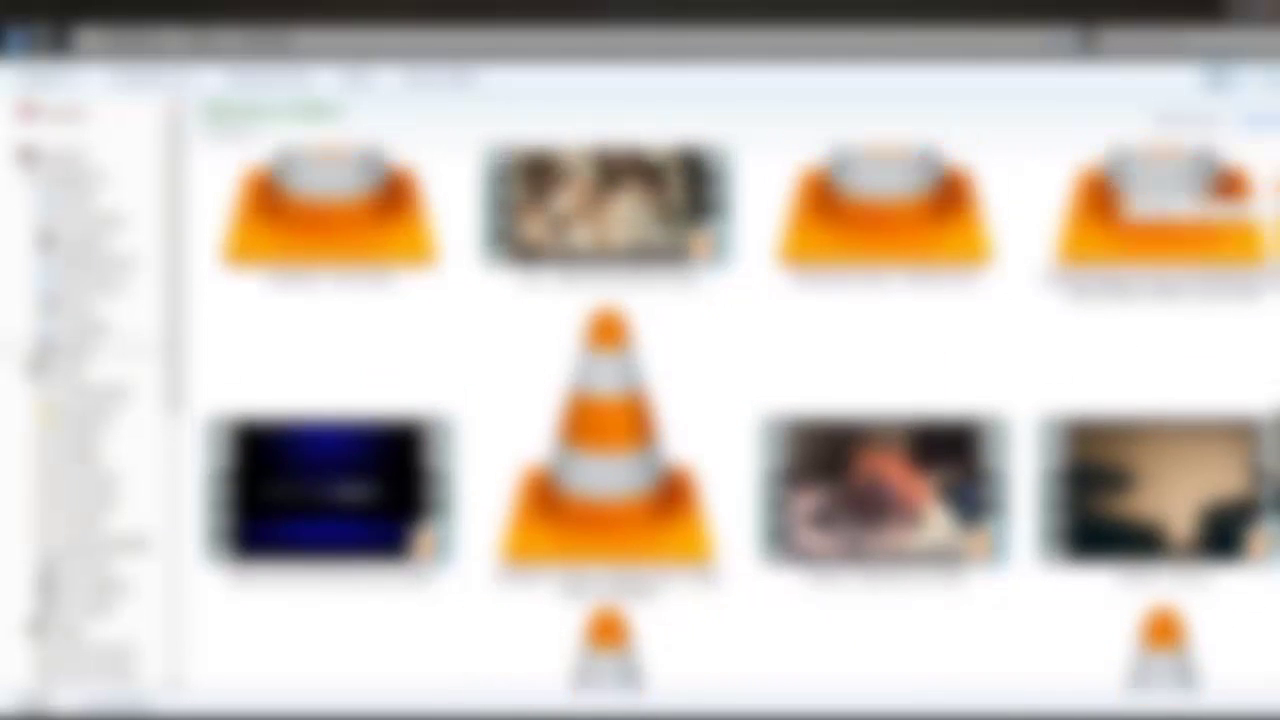
pyautogui.scroll(-6, 680, 420)
pyautogui.scroll(2, 640, 420)
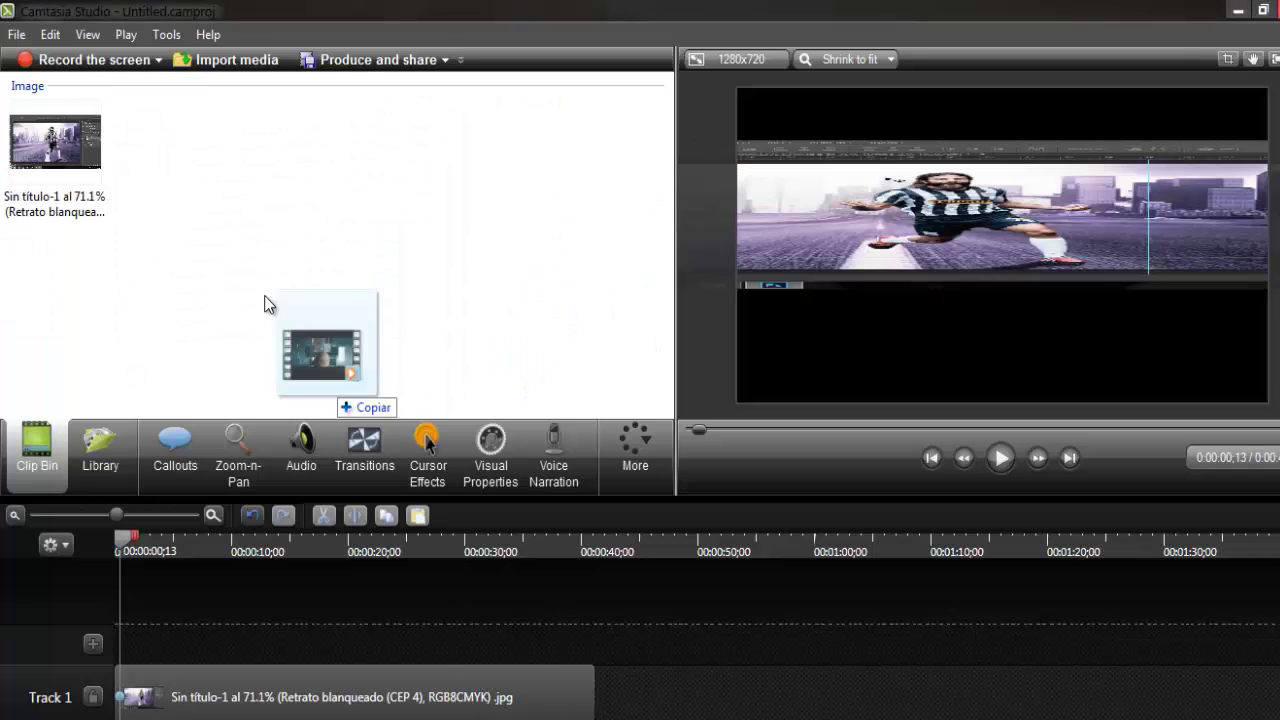
pyautogui.moveTo(266, 300); pyautogui.dragTo(321, 346)
# Delete the soccer image from Track 1 and place the imported video at the start of that track
pyautogui.click(374, 696)
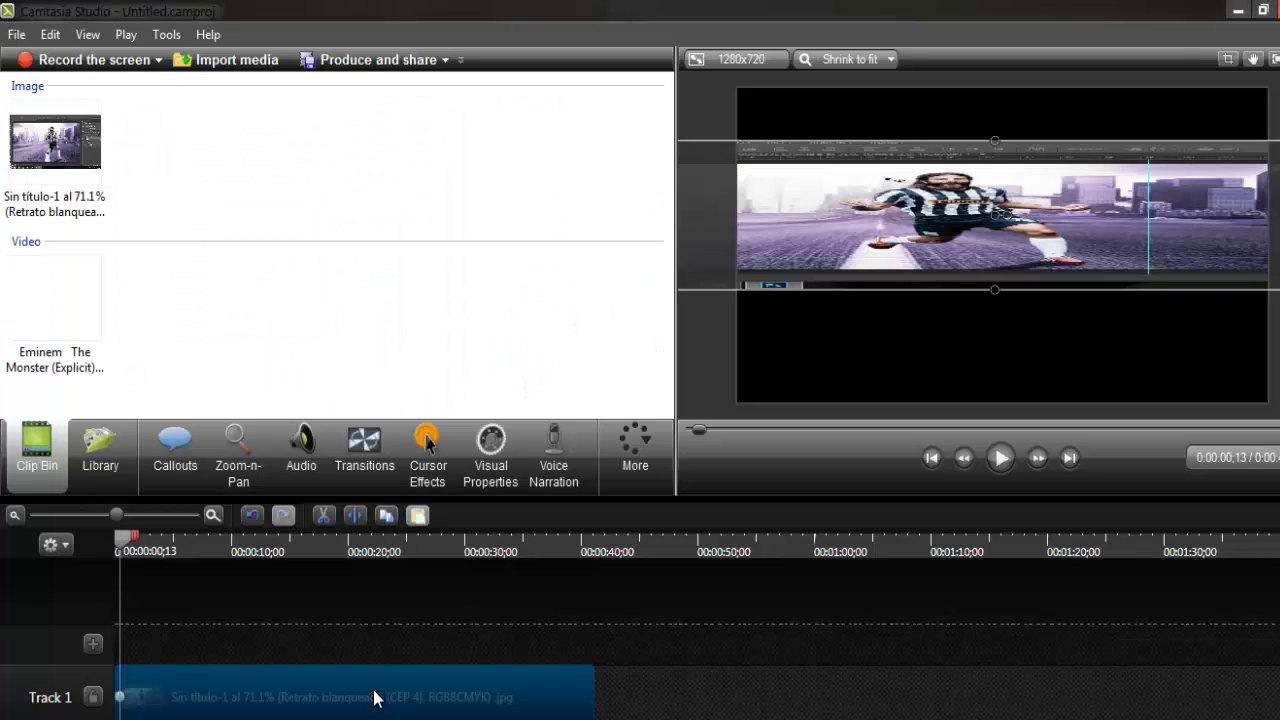
pyautogui.press('Delete')
pyautogui.moveTo(55, 300); pyautogui.dragTo(185, 655)
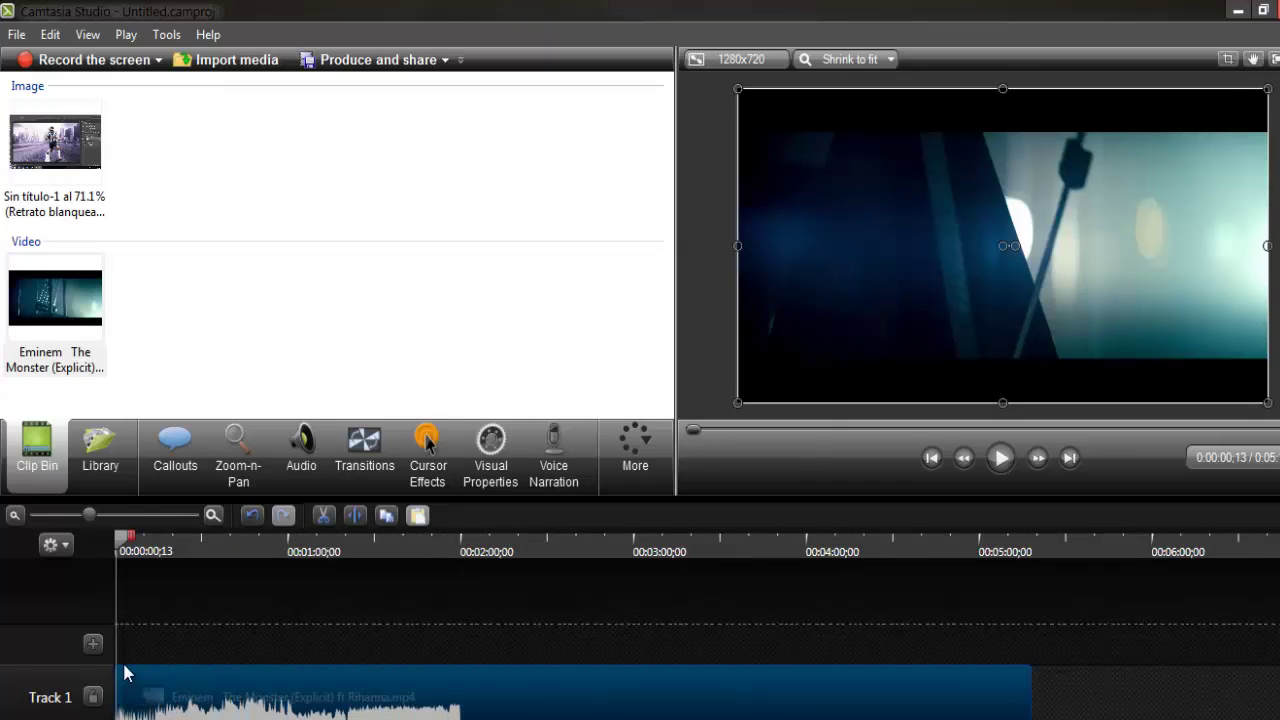
# At 0:01:49;21, shrink the Zoom-n-Pan frame vertically with the aspect ratio unlocked to crop out the video's upper and lower black bars
pyautogui.moveTo(166, 549); pyautogui.dragTo(429, 571)
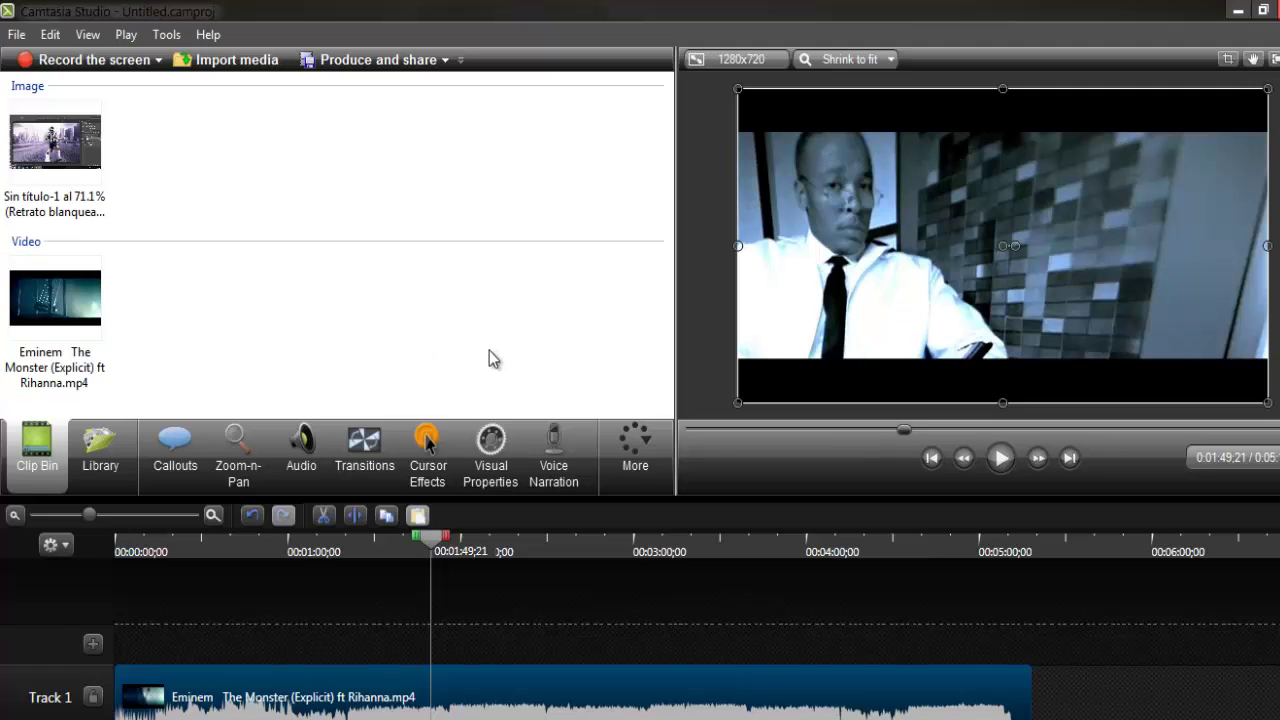
pyautogui.click(242, 458)
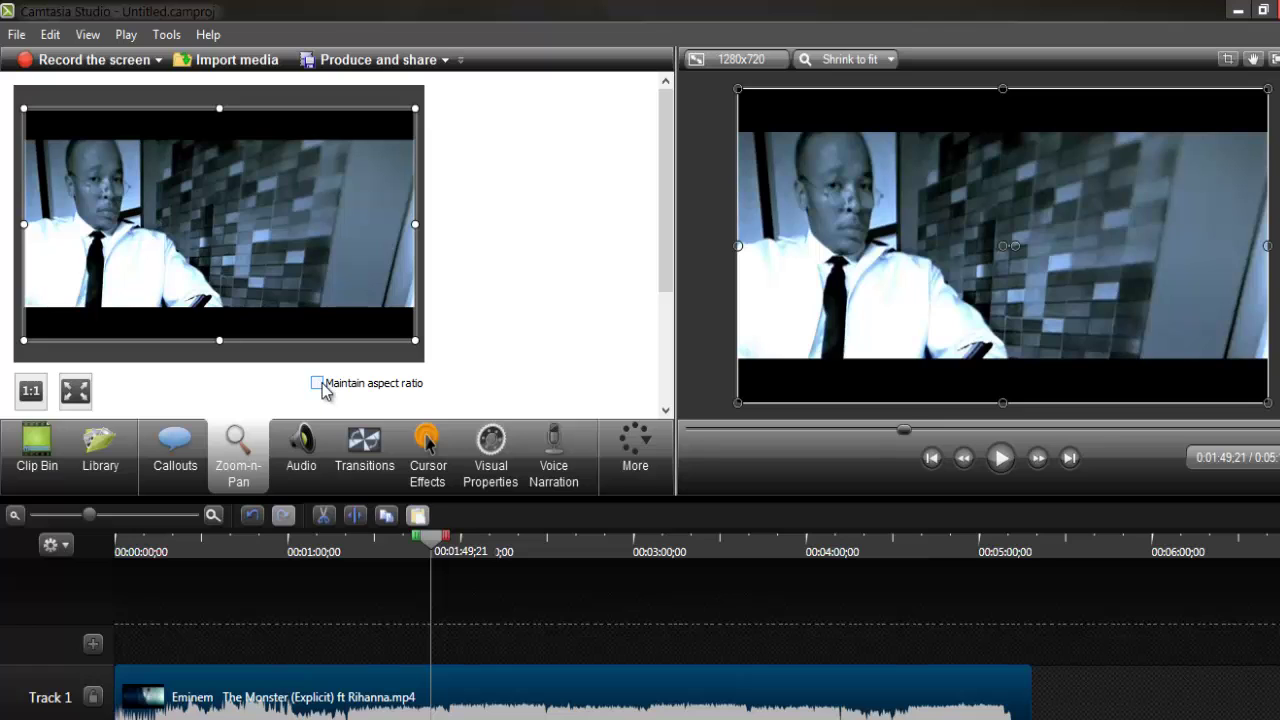
pyautogui.moveTo(420, 362)
pyautogui.mouseDown()
pyautogui.moveTo(380, 309)
pyautogui.moveTo(410, 330)
pyautogui.moveTo(268, 250)
pyautogui.moveTo(418, 328)
pyautogui.moveTo(416, 340)
pyautogui.mouseUp()
pyautogui.moveTo(222, 341); pyautogui.dragTo(220, 320)
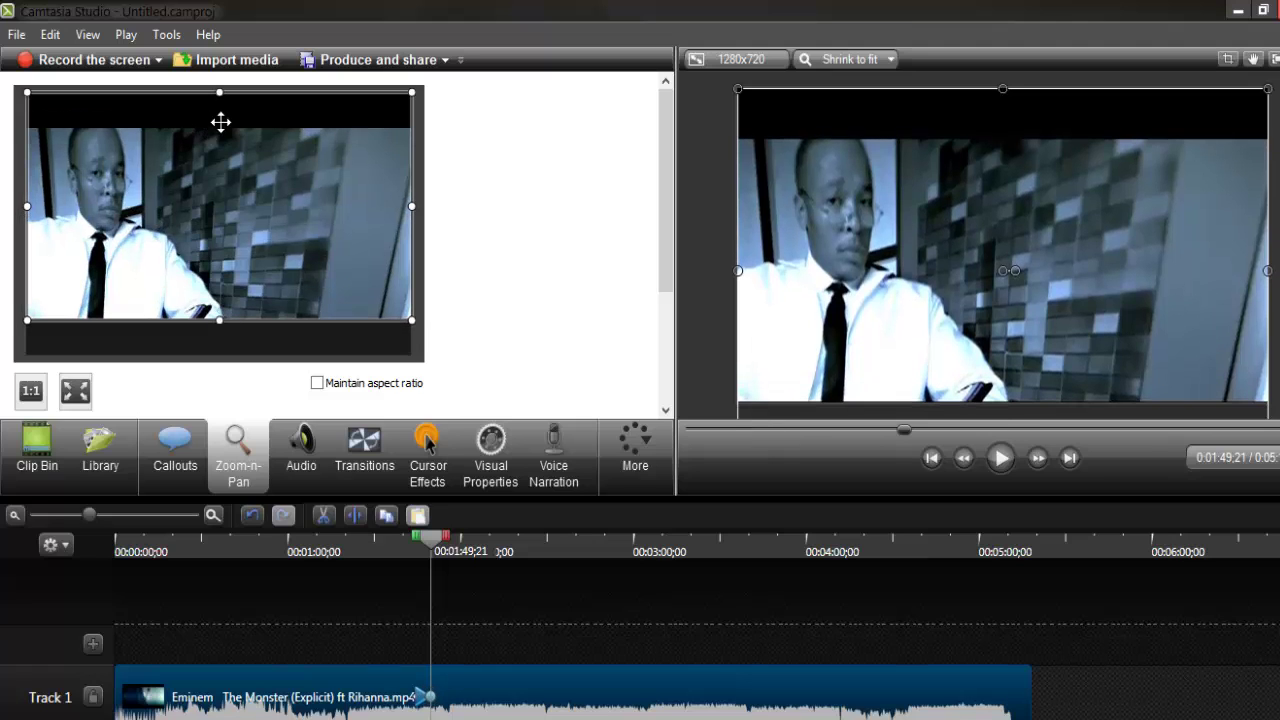
pyautogui.moveTo(219, 92); pyautogui.dragTo(211, 134)
# Scrub through the video before and after the Zoom-n-Pan keyframe to examine how the picture changes
pyautogui.moveTo(434, 540); pyautogui.dragTo(384, 555)
pyautogui.moveTo(401, 555)
pyautogui.mouseDown()
pyautogui.moveTo(452, 548)
pyautogui.moveTo(402, 557)
pyautogui.moveTo(428, 551)
pyautogui.moveTo(413, 548)
pyautogui.mouseUp()
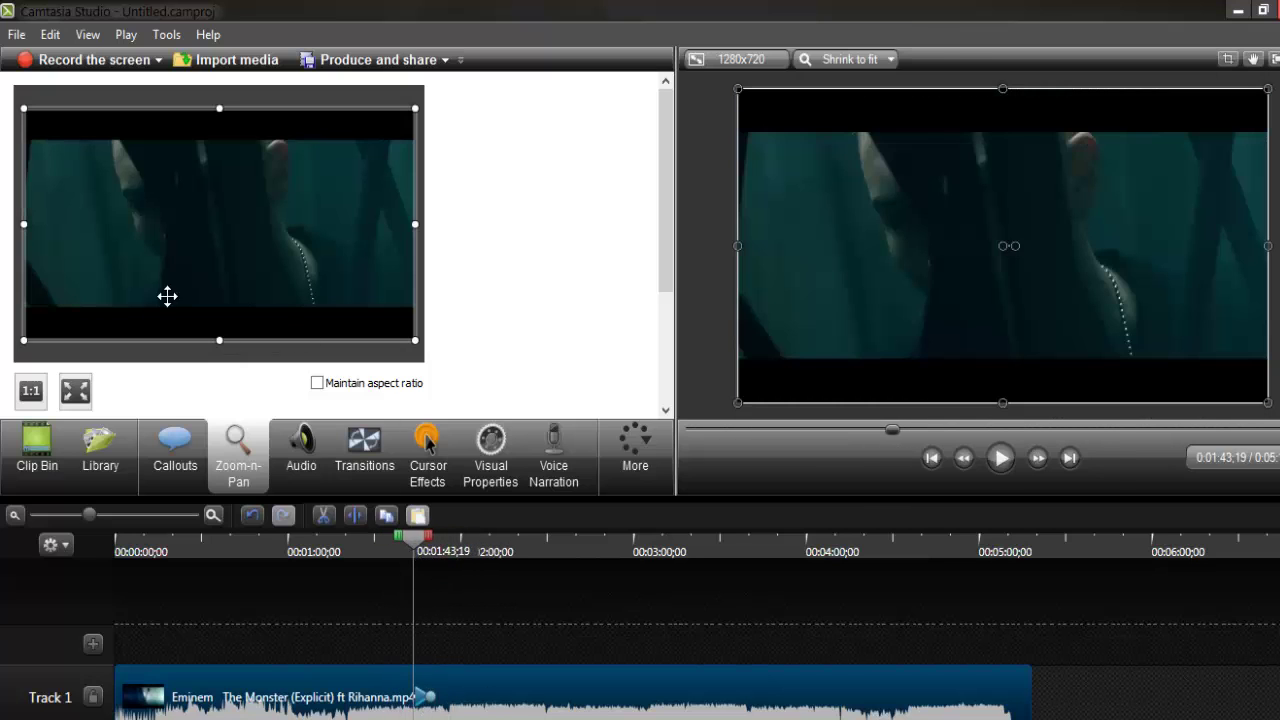
pyautogui.moveTo(665, 220); pyautogui.dragTo(659, 316)
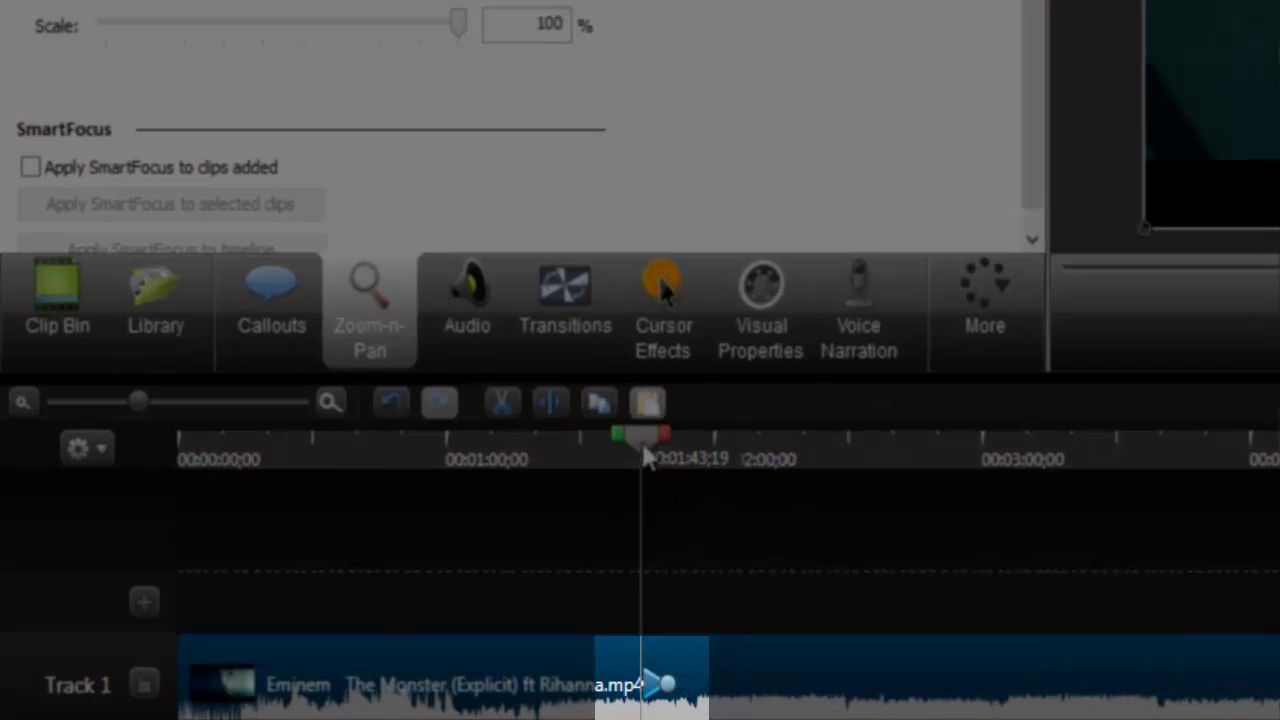
pyautogui.moveTo(645, 450); pyautogui.dragTo(714, 456)
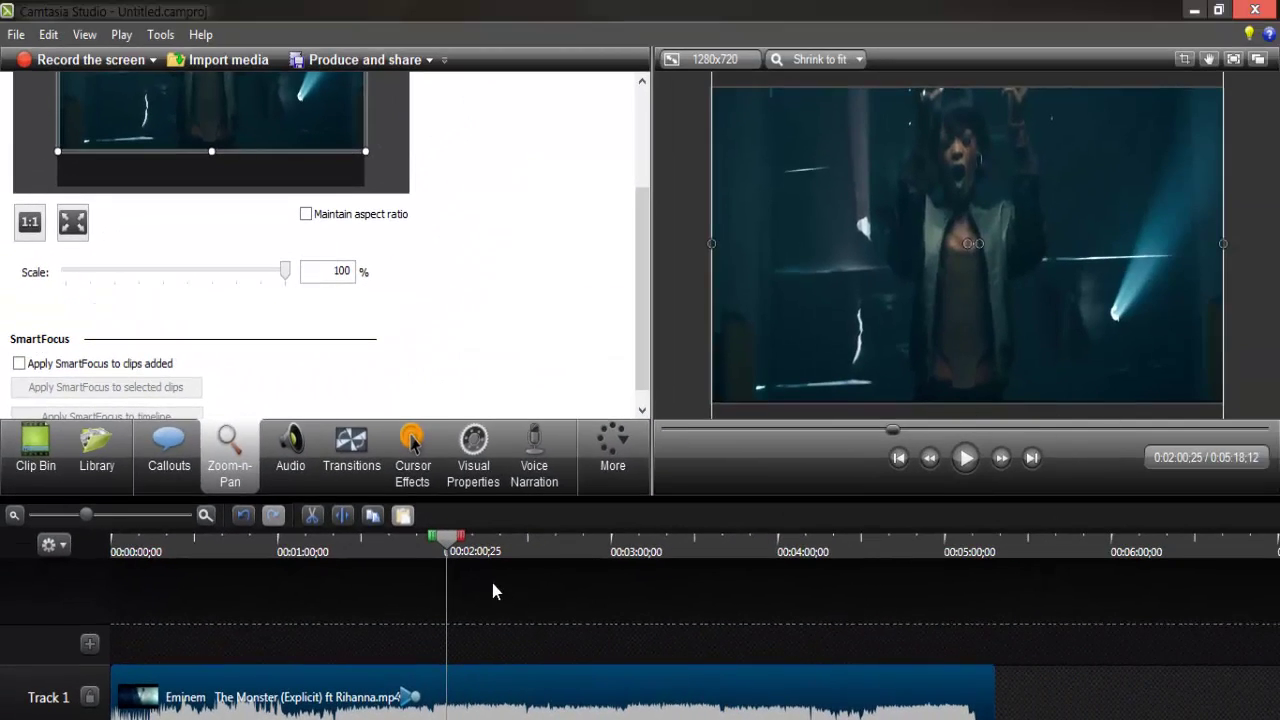
# Move the zoom keyframe to the start of the video and check the cropped picture at 0:01:25;23 and 0:04:10;20
pyautogui.moveTo(447, 545); pyautogui.dragTo(349, 548)
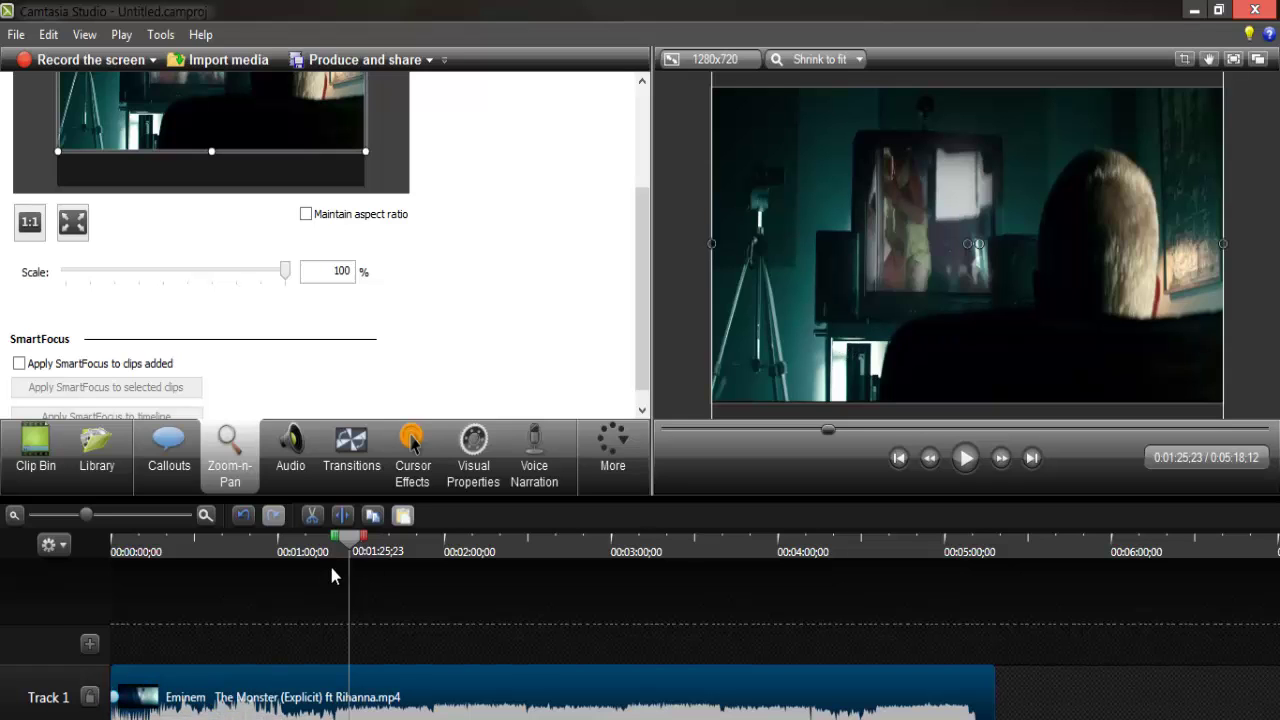
pyautogui.moveTo(339, 540); pyautogui.dragTo(808, 633)
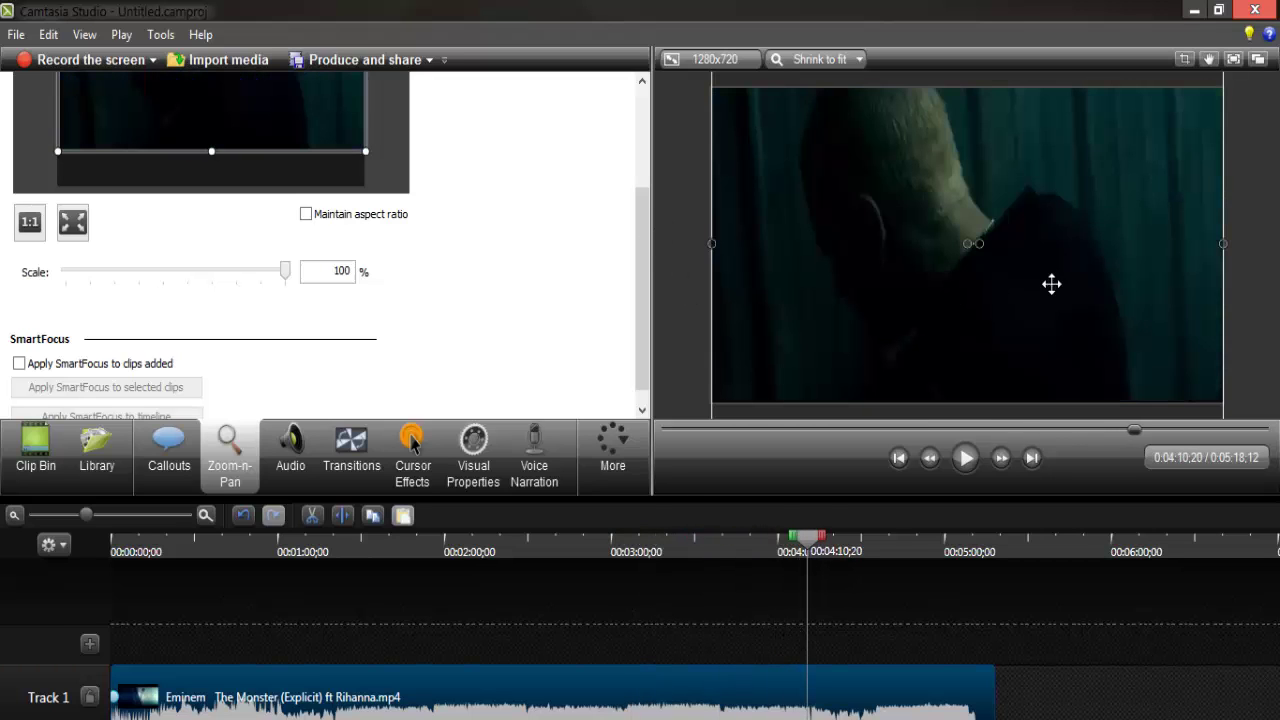
pyautogui.moveTo(637, 272)
pyautogui.mouseDown()
pyautogui.moveTo(632, 188)
pyautogui.moveTo(623, 251)
pyautogui.mouseUp()
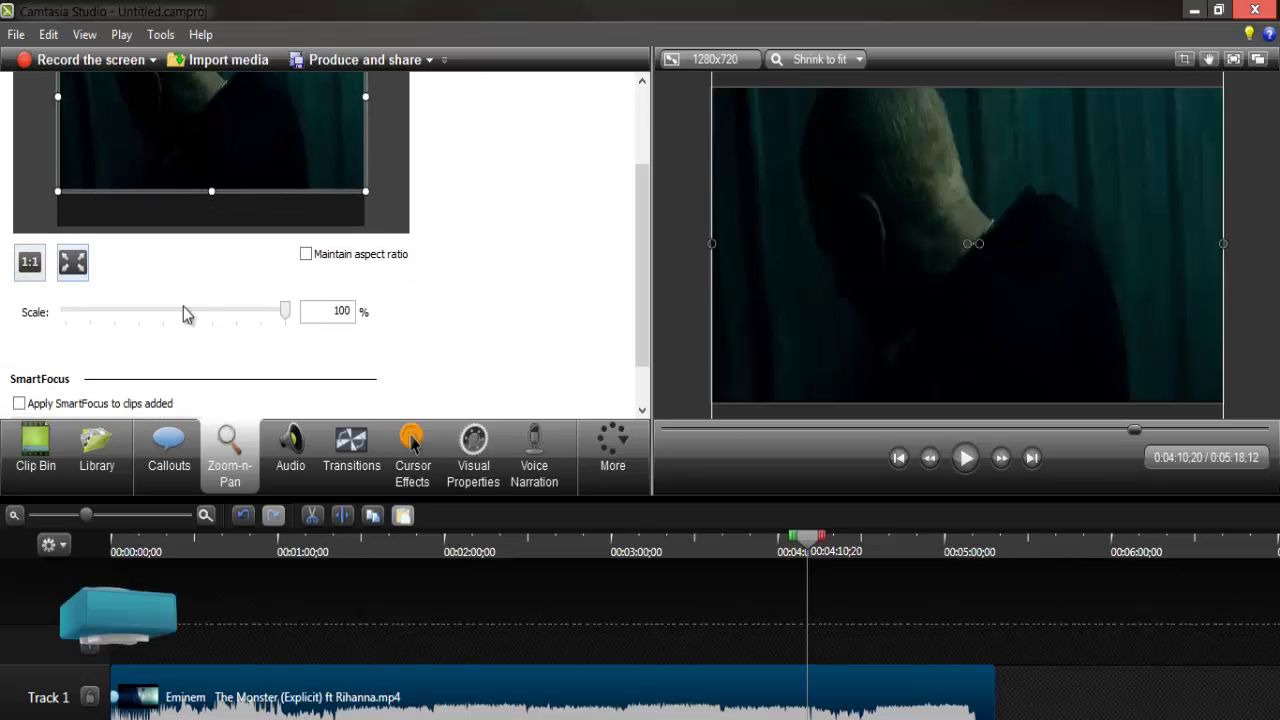
pyautogui.scroll(3, 250, 353)
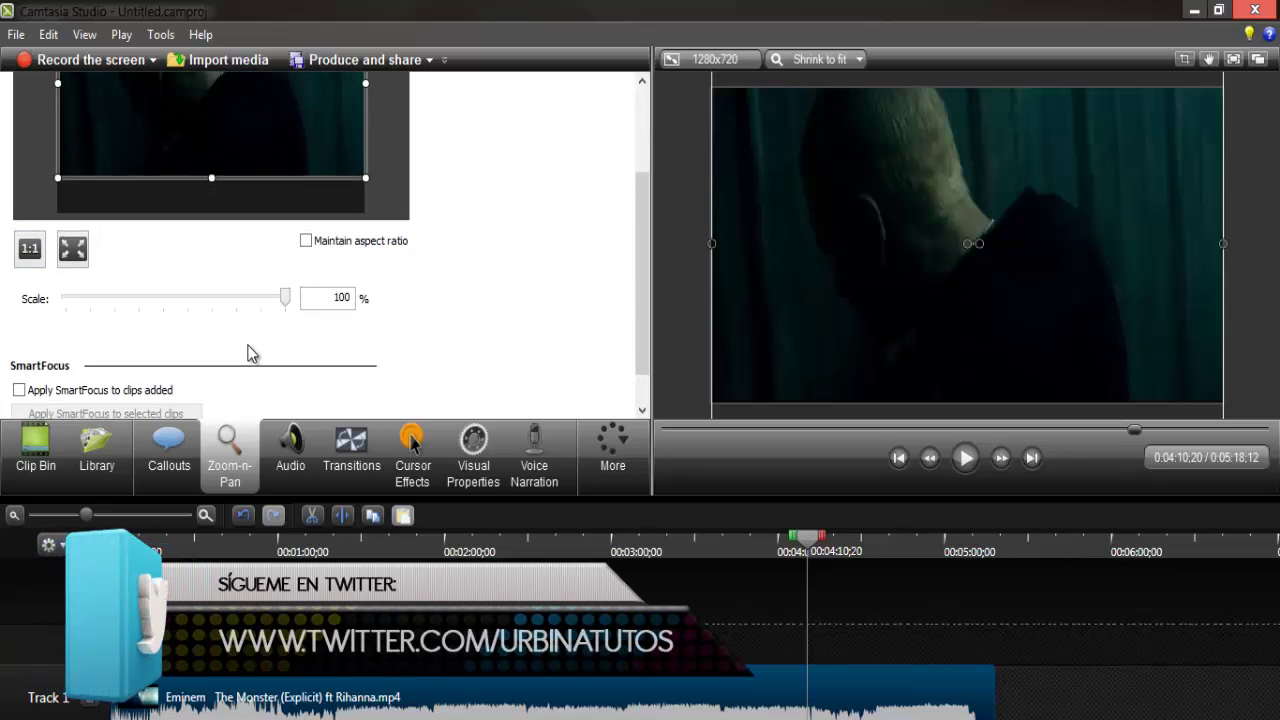
# Delete the video from Track 1 and put the soccer image back on it, extended to 0:03:56;00
pyautogui.click(35, 450)
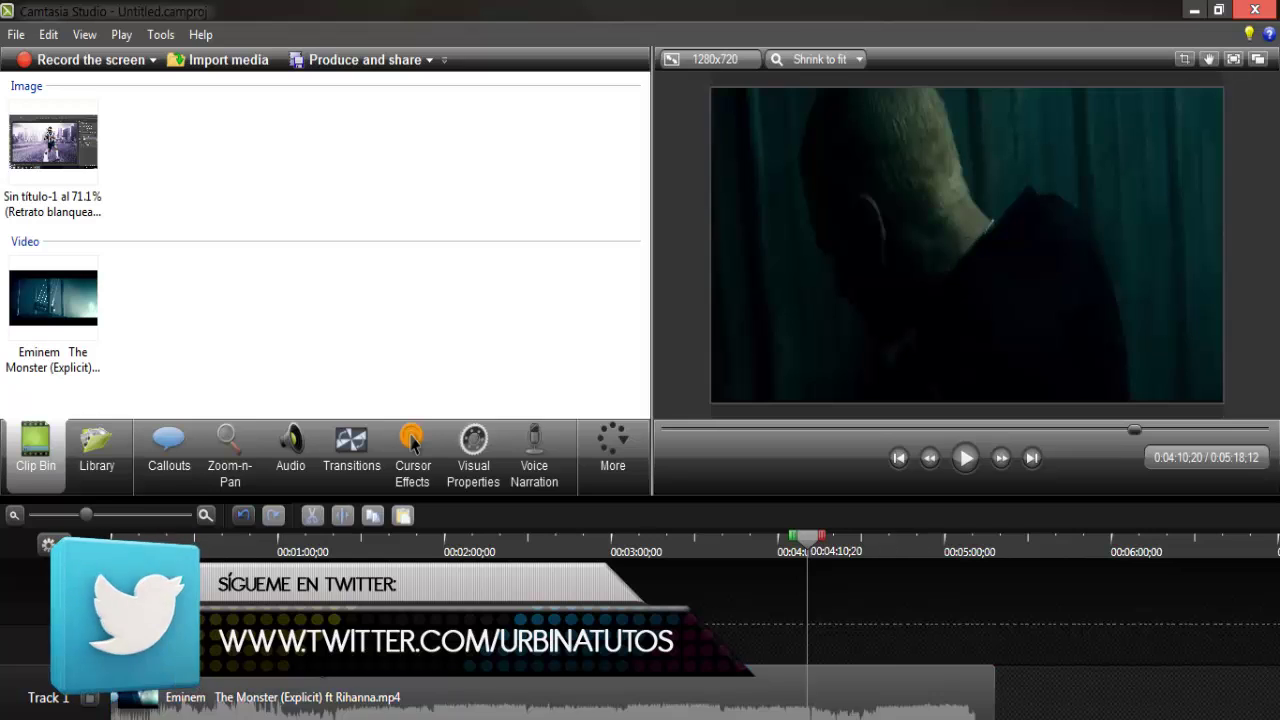
pyautogui.press('Delete')
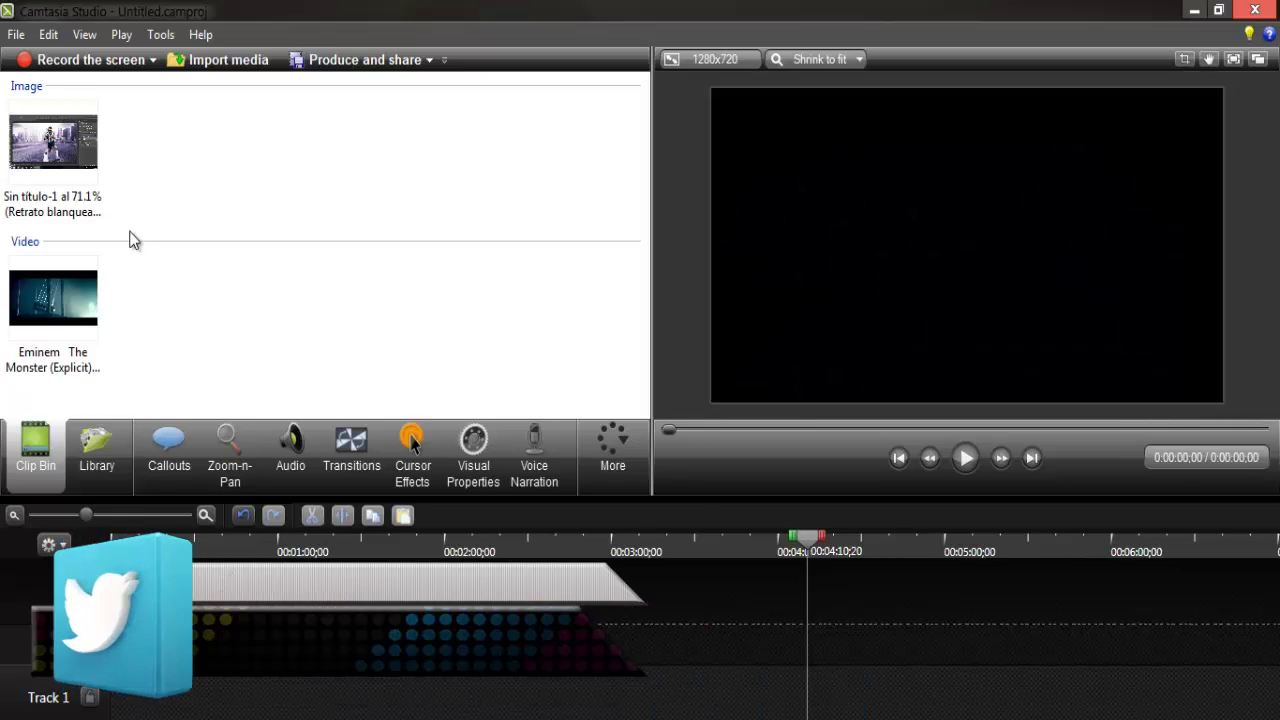
pyautogui.moveTo(55, 150); pyautogui.dragTo(766, 694)
# At 0:01:26;20, try an unlocked zoom and undo it, then zoom in on the image's layers panel with the aspect ratio maintained
pyautogui.click(351, 553)
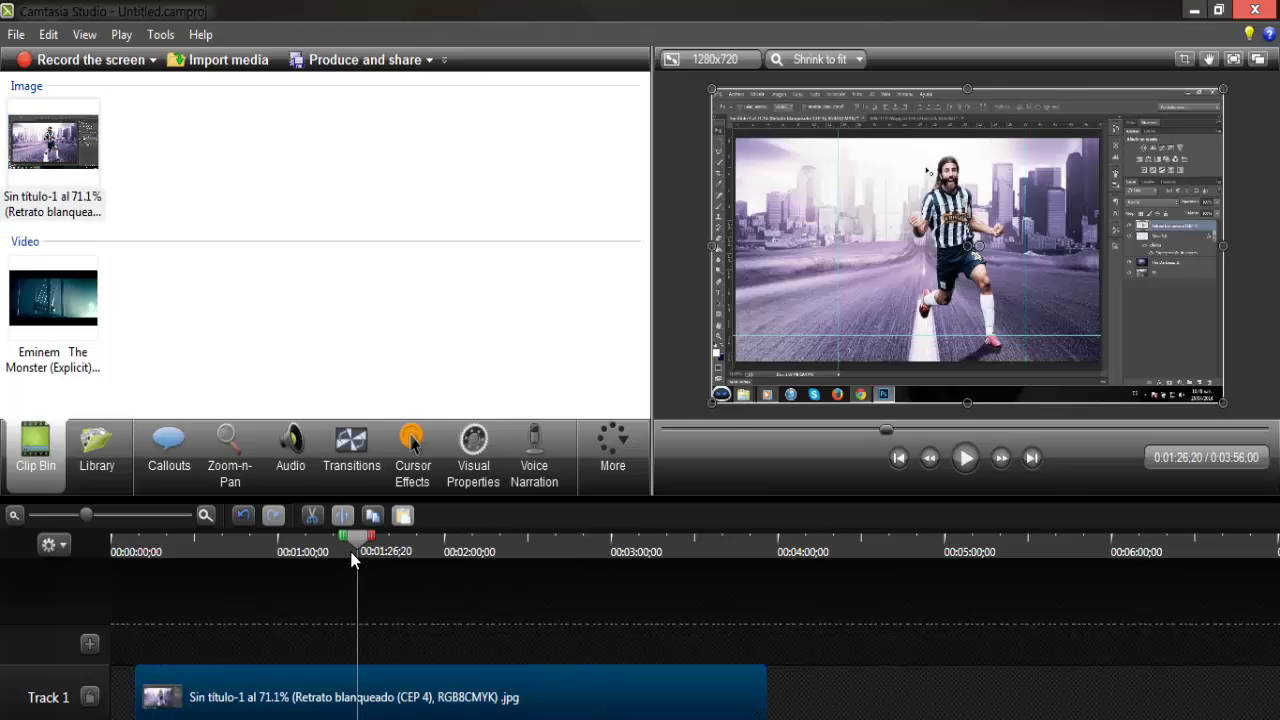
pyautogui.click(237, 470)
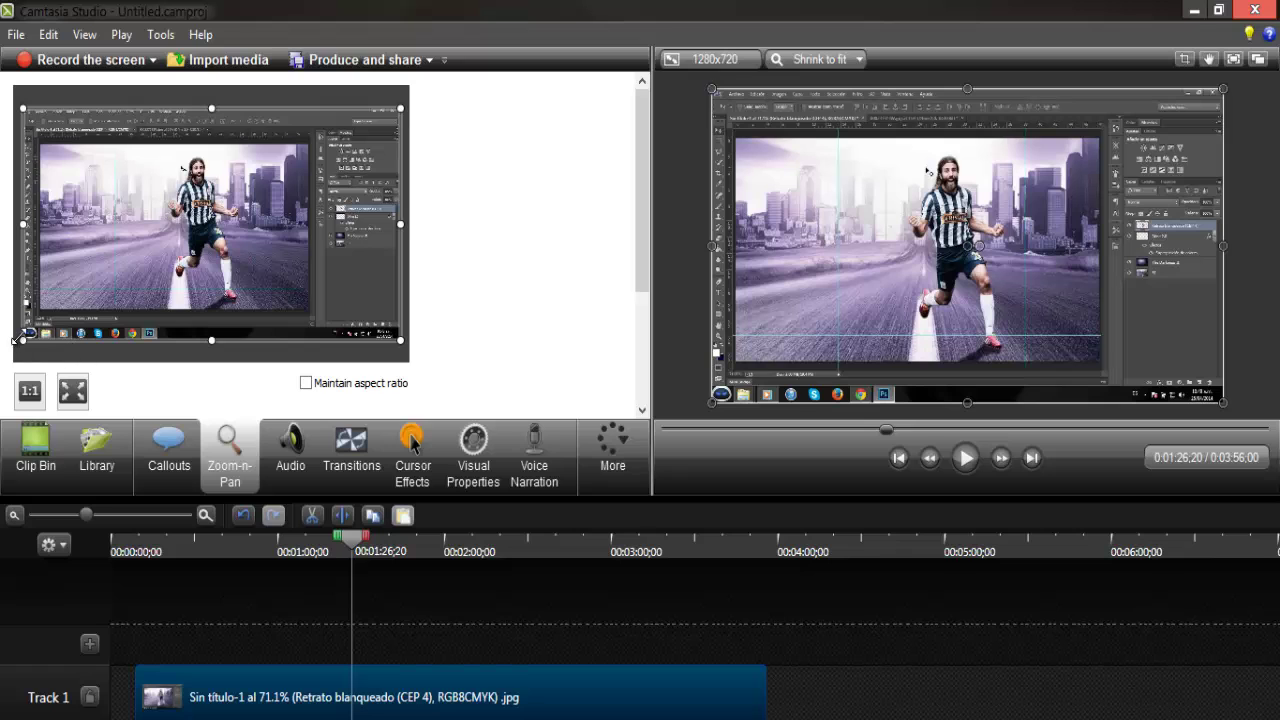
pyautogui.moveTo(20, 340)
pyautogui.mouseDown()
pyautogui.moveTo(160, 260)
pyautogui.moveTo(309, 207)
pyautogui.mouseUp()
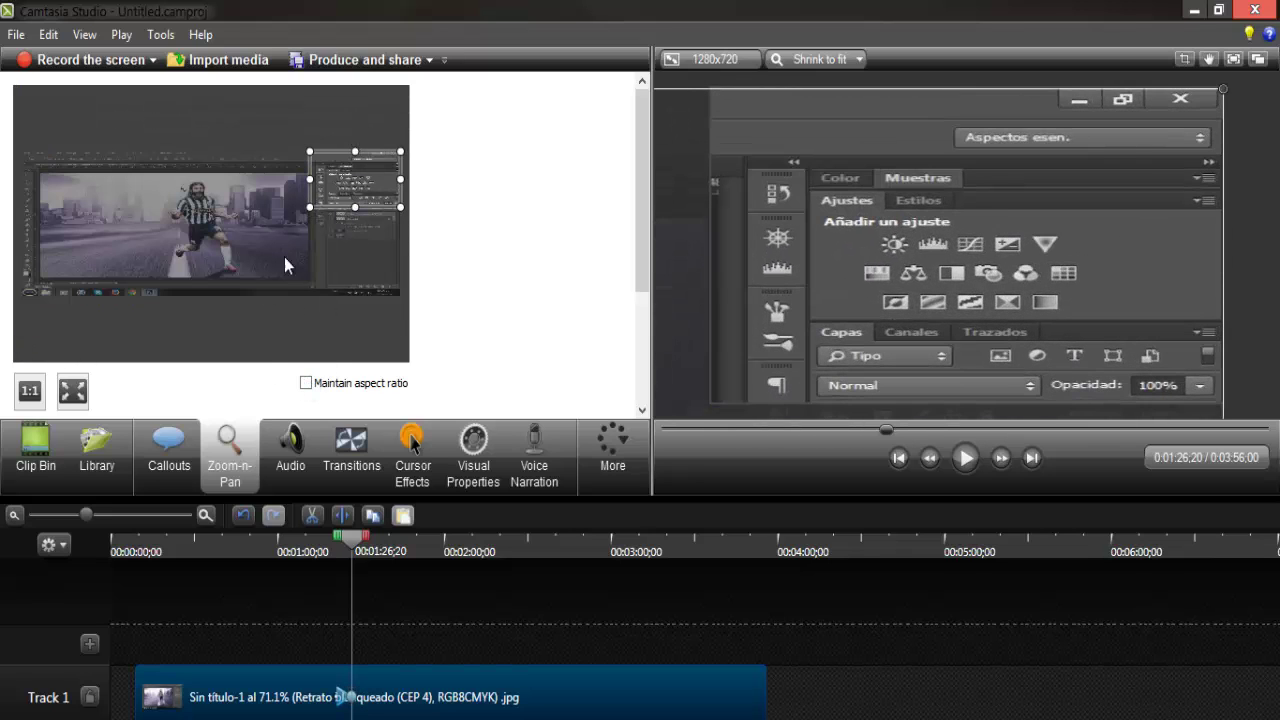
pyautogui.hotkey('ctrl', 'z')
pyautogui.click(306, 383)
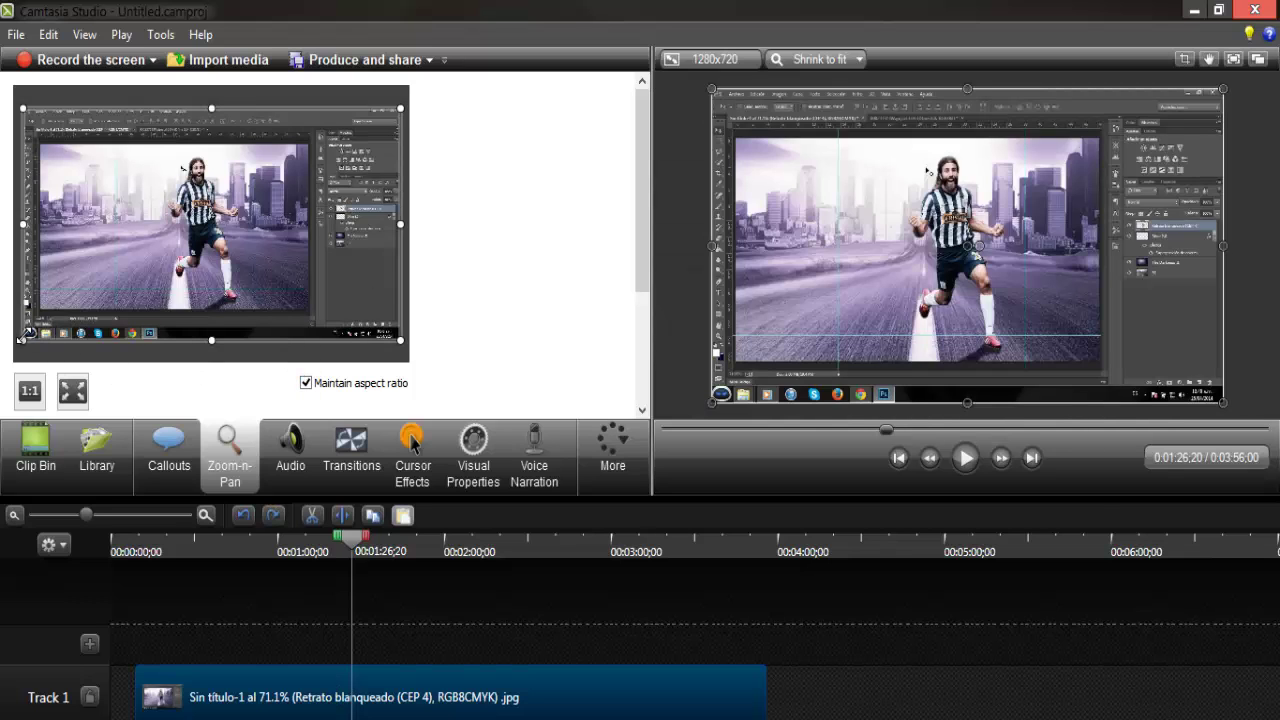
pyautogui.moveTo(20, 338); pyautogui.dragTo(346, 228)
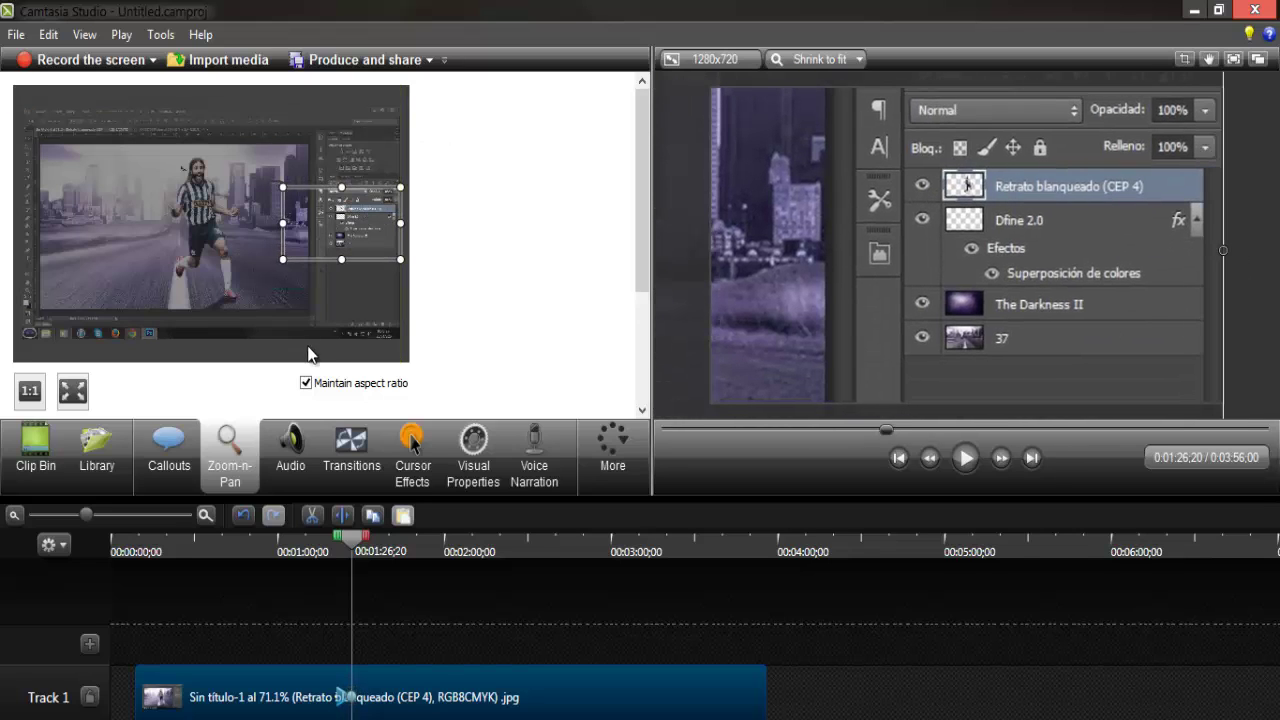
# Examine the callout shape, text, fade and effect options
pyautogui.click(178, 463)
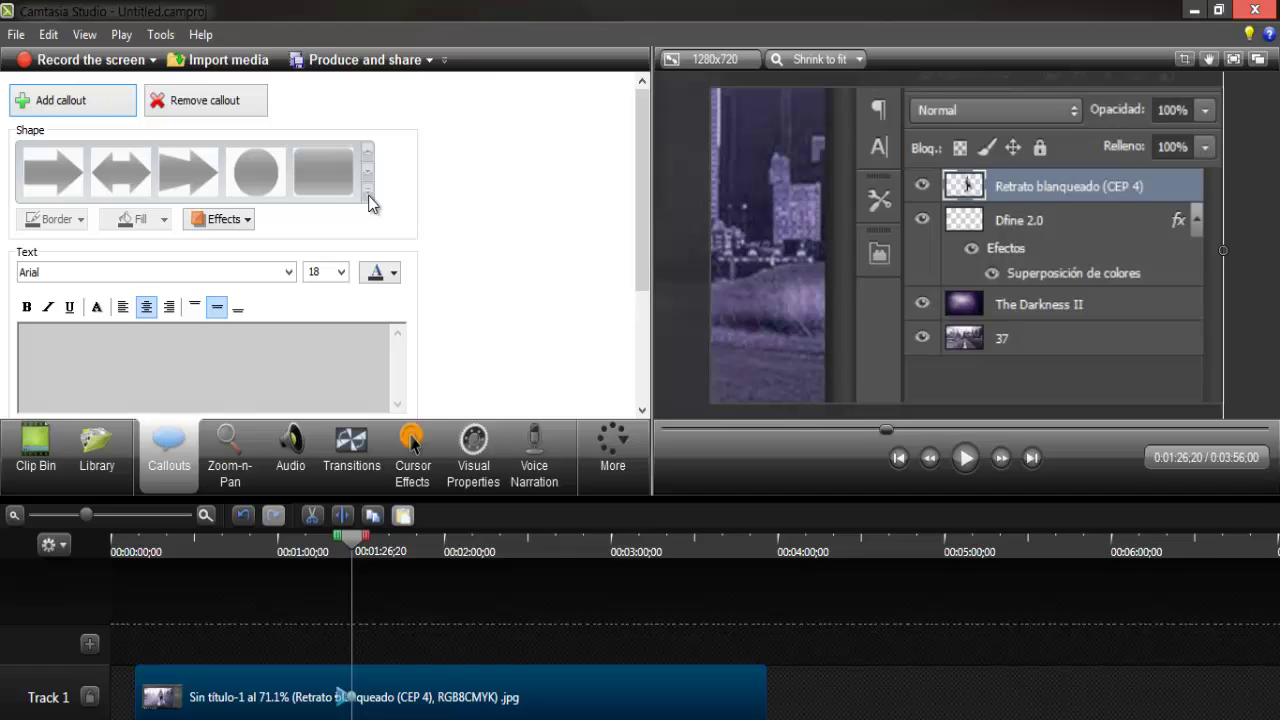
pyautogui.scroll(-1, 220, 393)
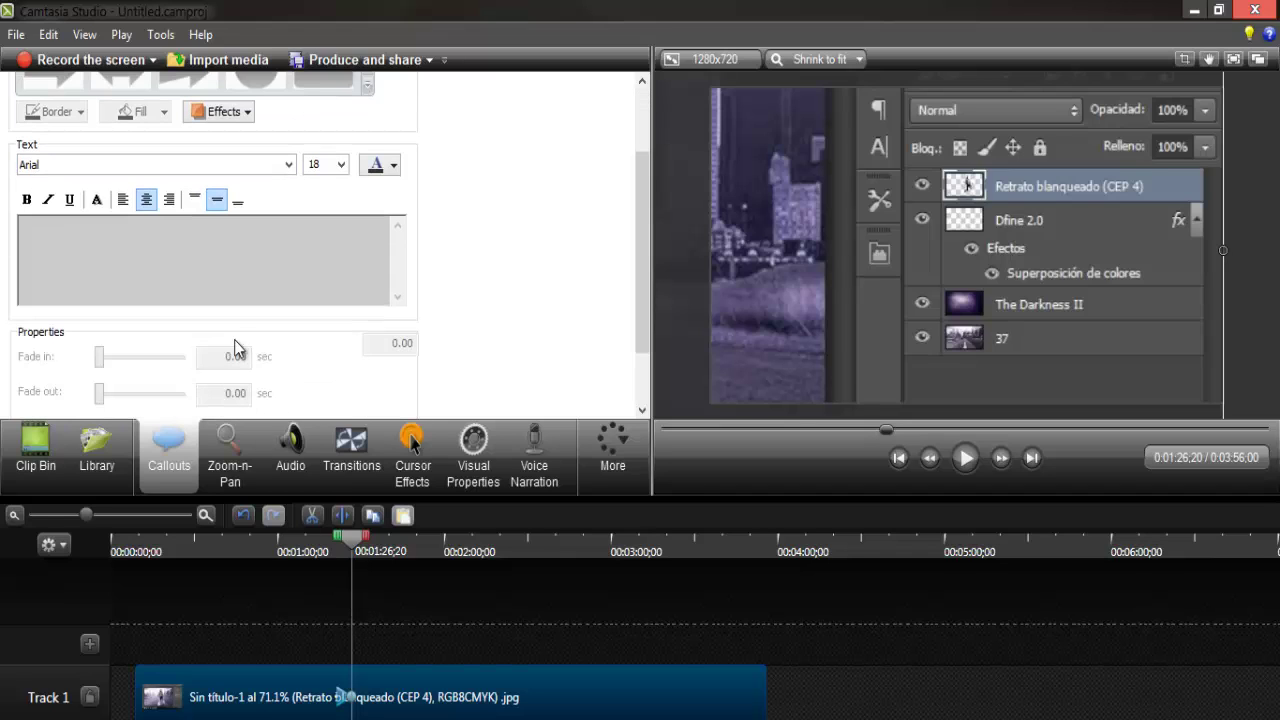
pyautogui.scroll(1, 109, 277)
pyautogui.click(218, 158)
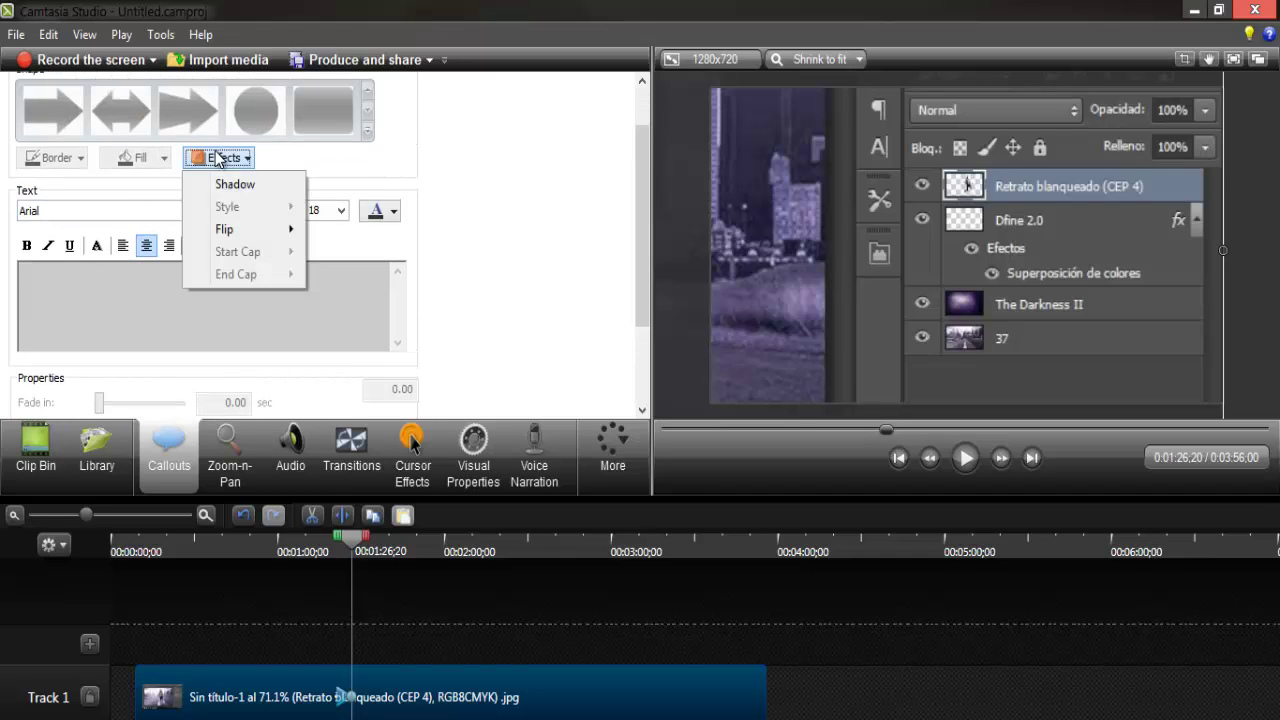
pyautogui.click(218, 158)
pyautogui.click(230, 455)
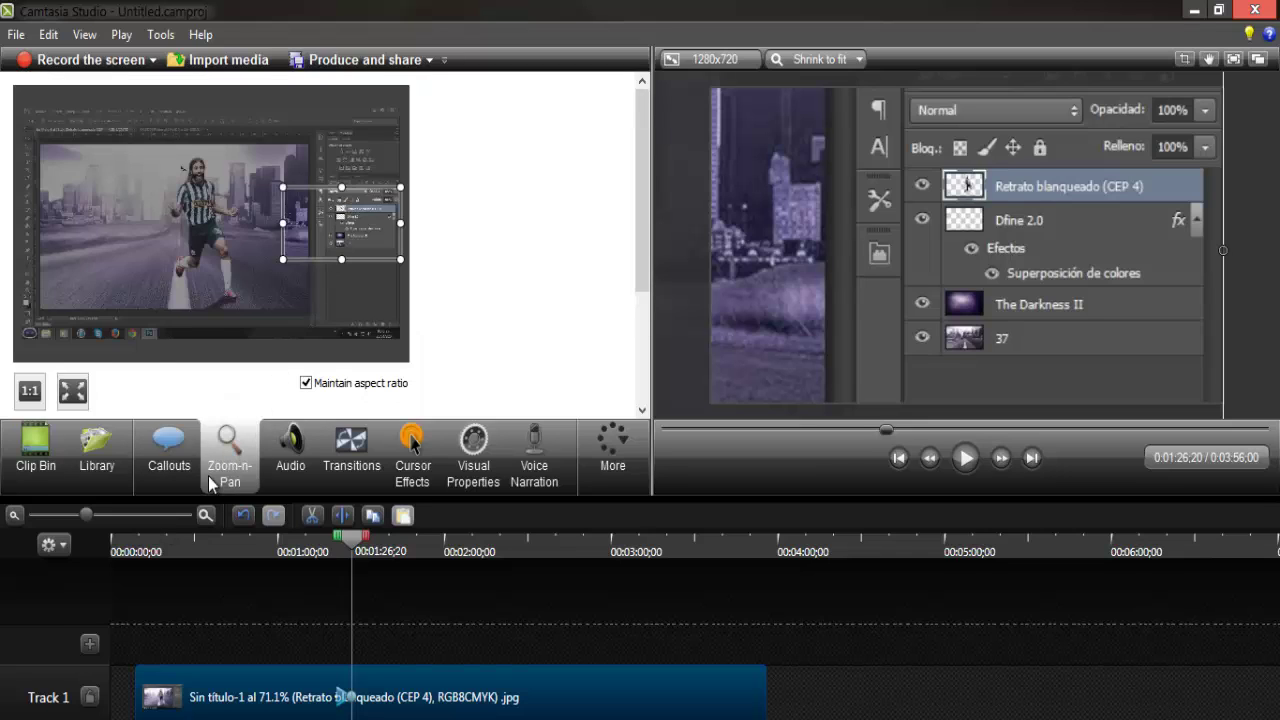
# Add a Sketch Motion arrow callout on the zoomed image, placed so it points at the The Darkness II layer
pyautogui.click(166, 455)
pyautogui.click(81, 108)
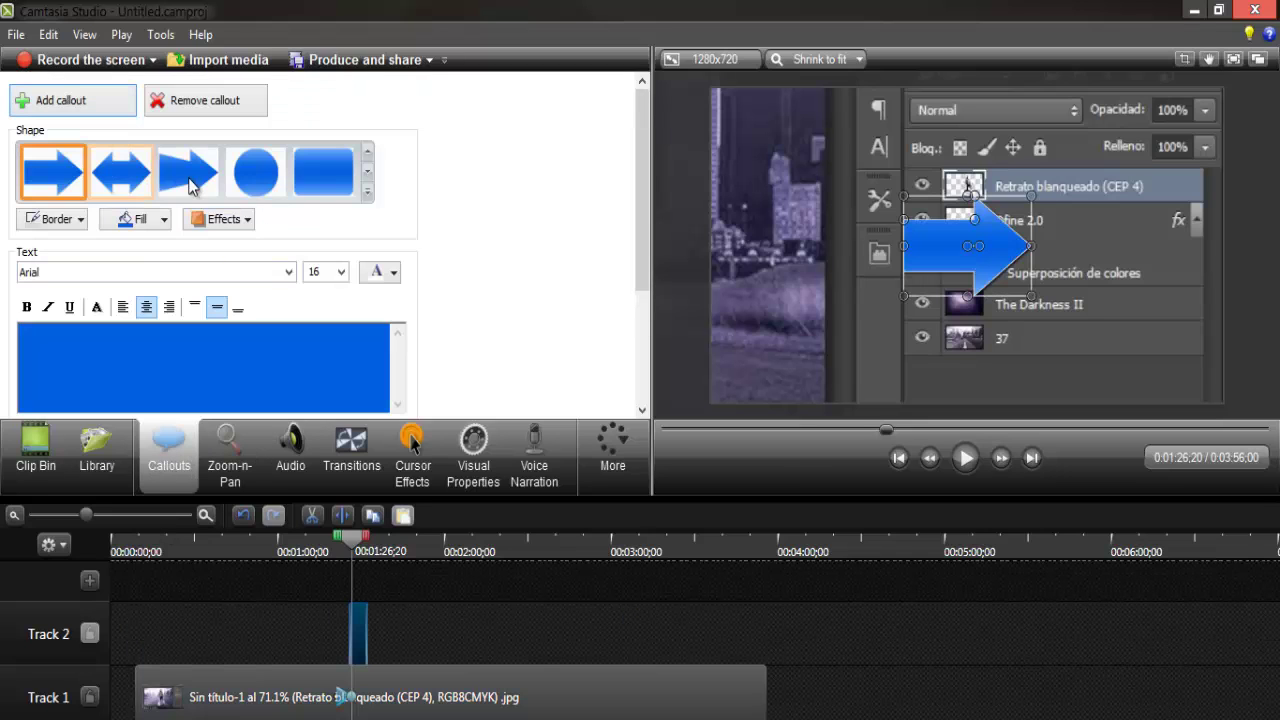
pyautogui.click(369, 196)
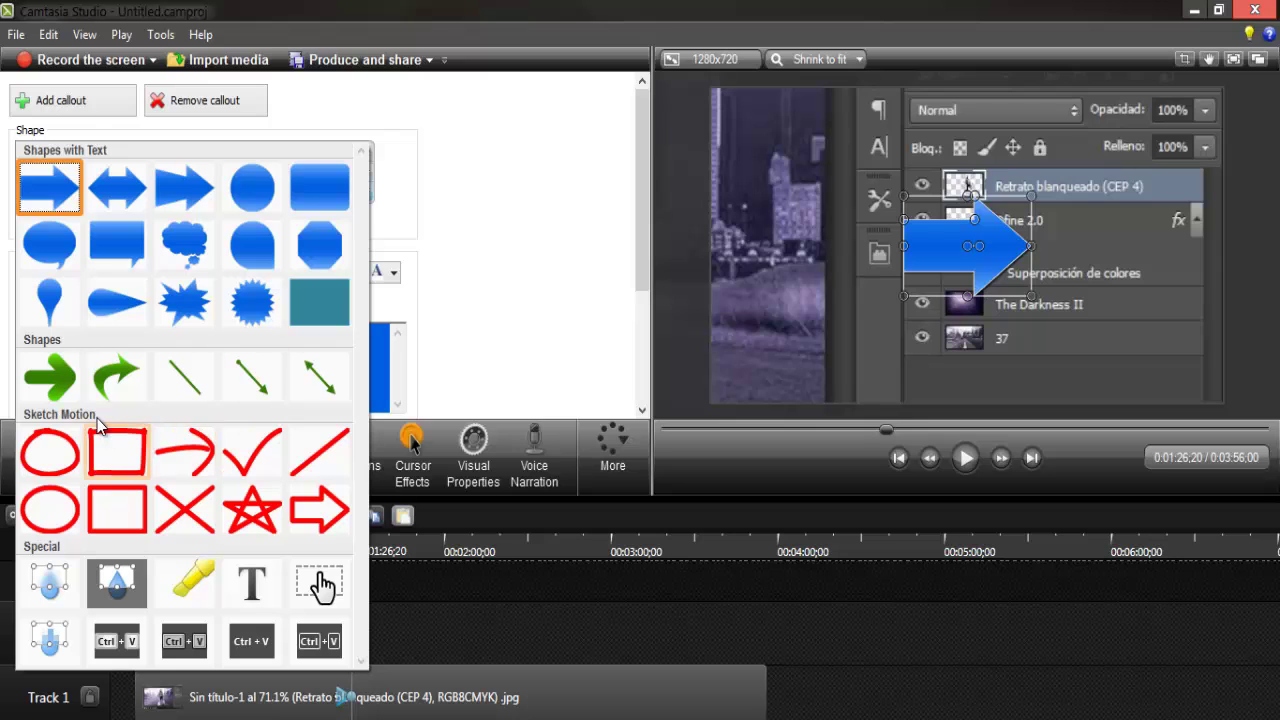
pyautogui.click(184, 452)
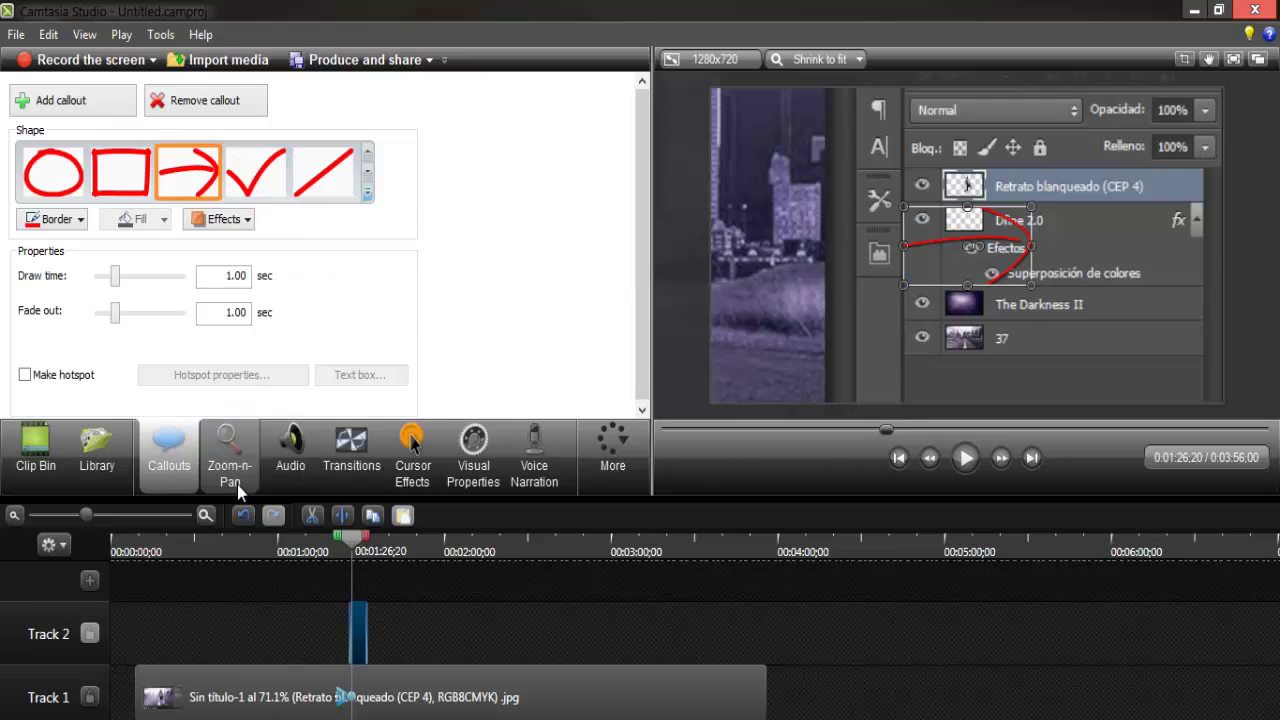
pyautogui.moveTo(983, 243)
pyautogui.mouseDown()
pyautogui.moveTo(912, 276)
pyautogui.moveTo(820, 289)
pyautogui.moveTo(870, 305)
pyautogui.mouseUp()
# Play the timeline from before the zoom to 0:01:29;12 to review the zoom and the arrow callout
pyautogui.moveTo(363, 562); pyautogui.dragTo(326, 553)
pyautogui.click(42, 470)
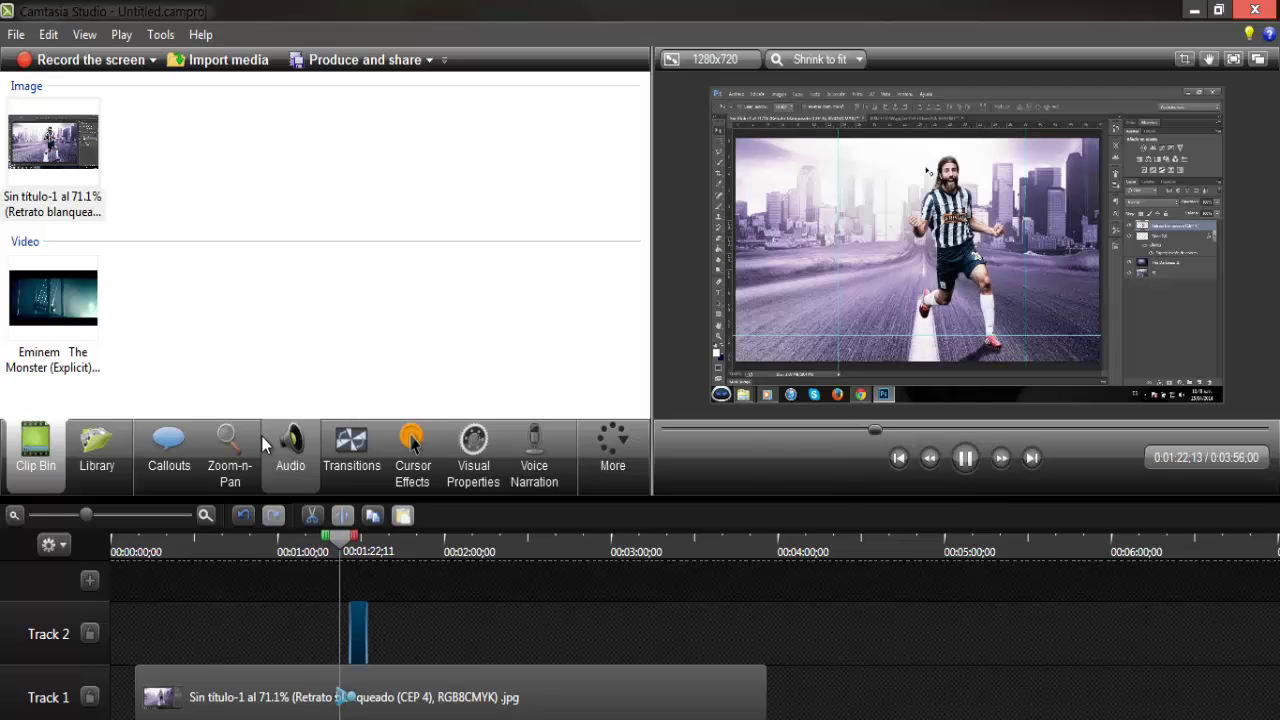
pyautogui.moveTo(176, 456)
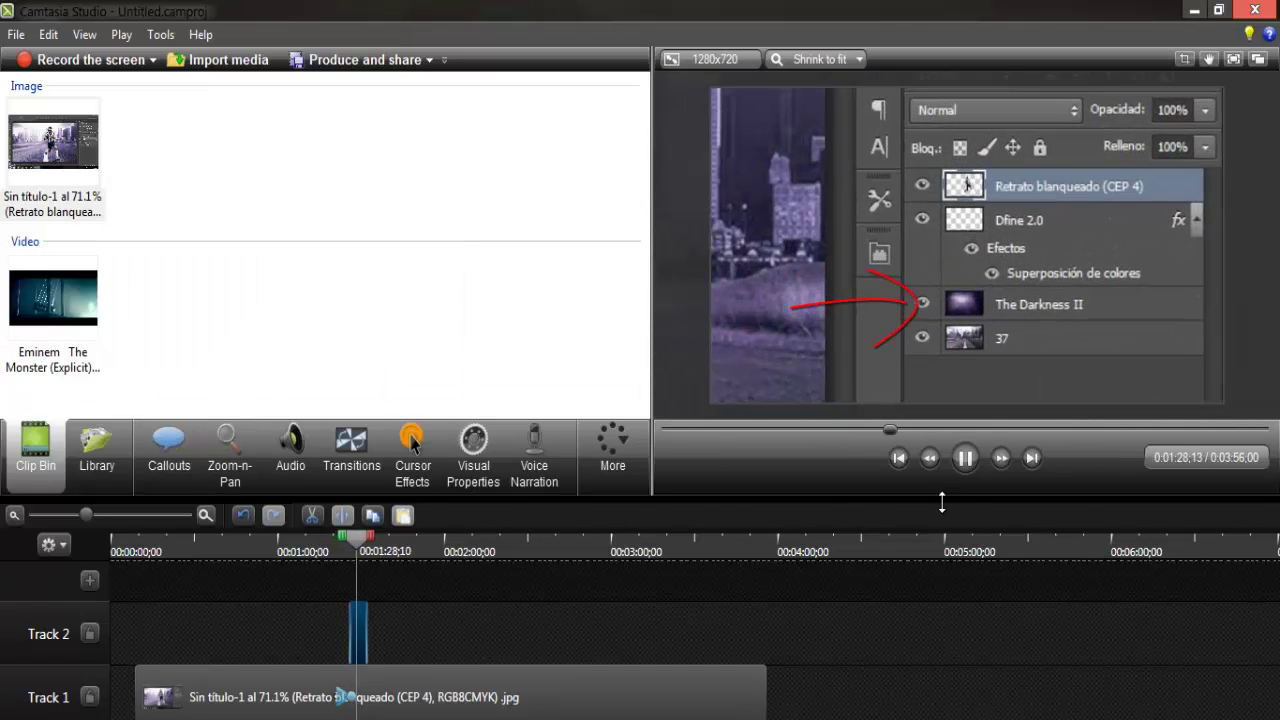
pyautogui.click(966, 460)
# At 0:01:29;12, zoom back out by enlarging the zoom frame to cover nearly the whole soccer image, with the aspect ratio maintained
pyautogui.click(222, 475)
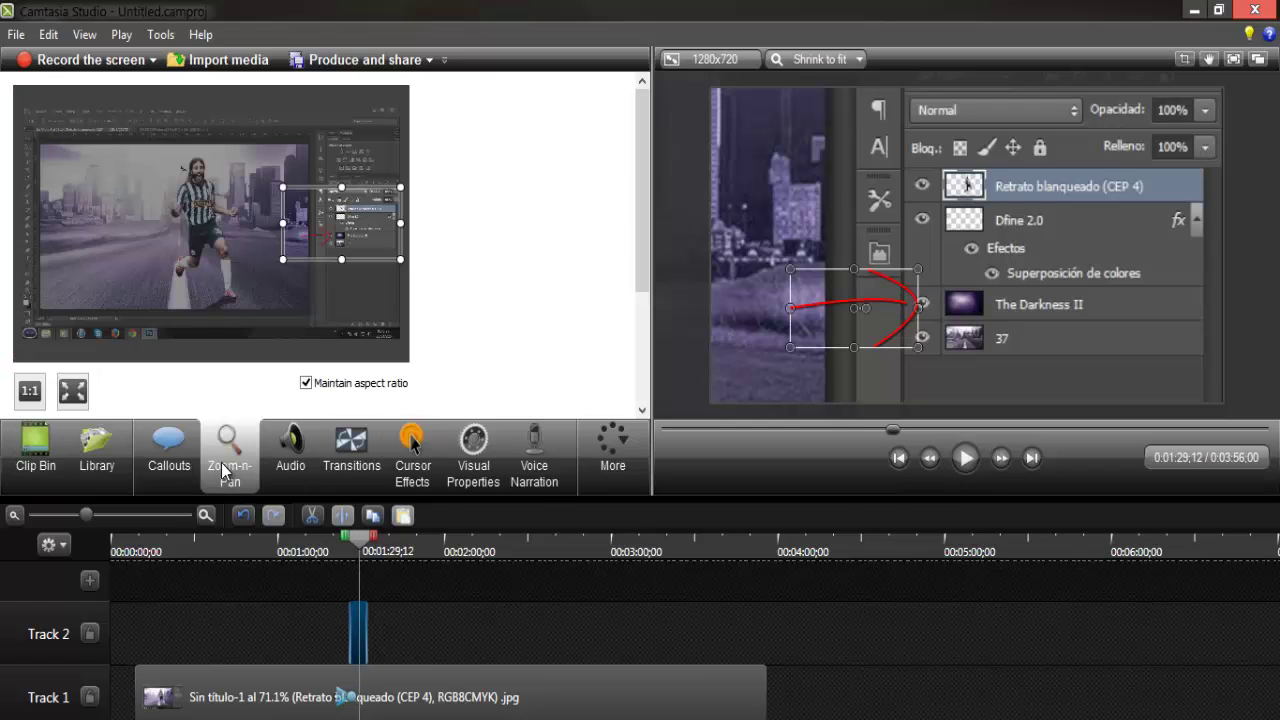
pyautogui.scroll(-4, 165, 335)
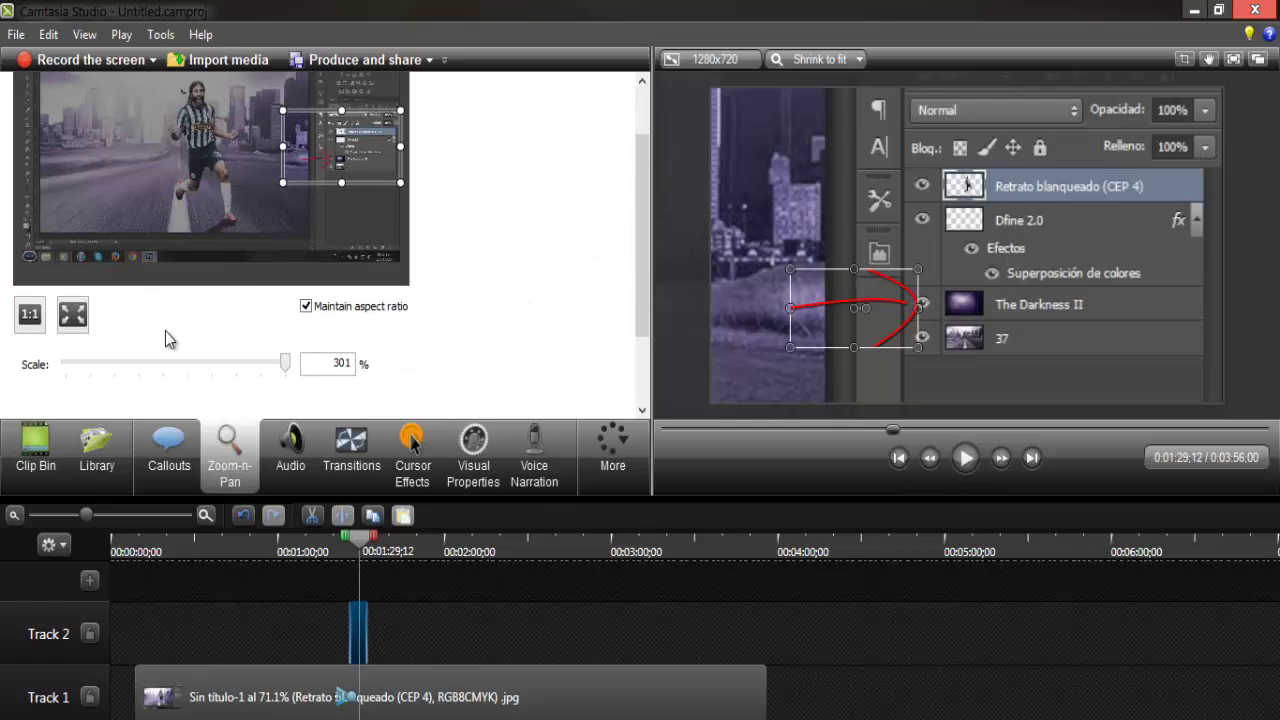
pyautogui.scroll(4, 211, 353)
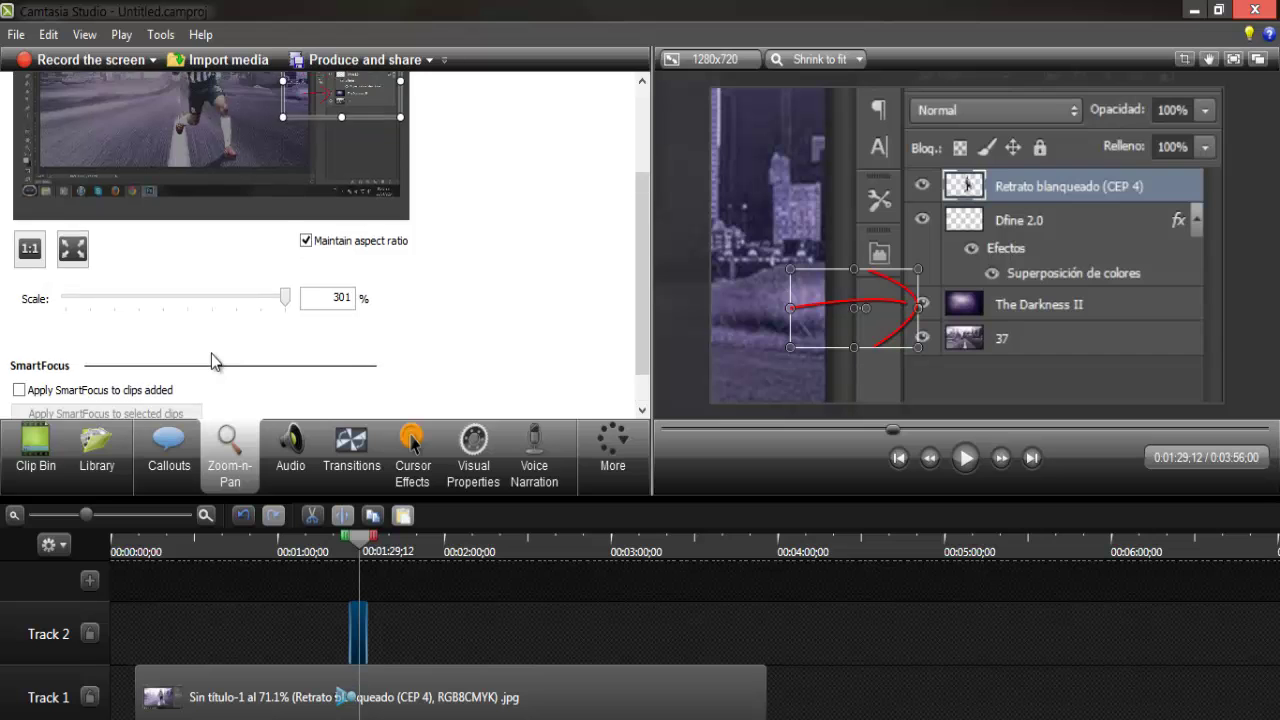
pyautogui.moveTo(292, 208); pyautogui.dragTo(136, 191)
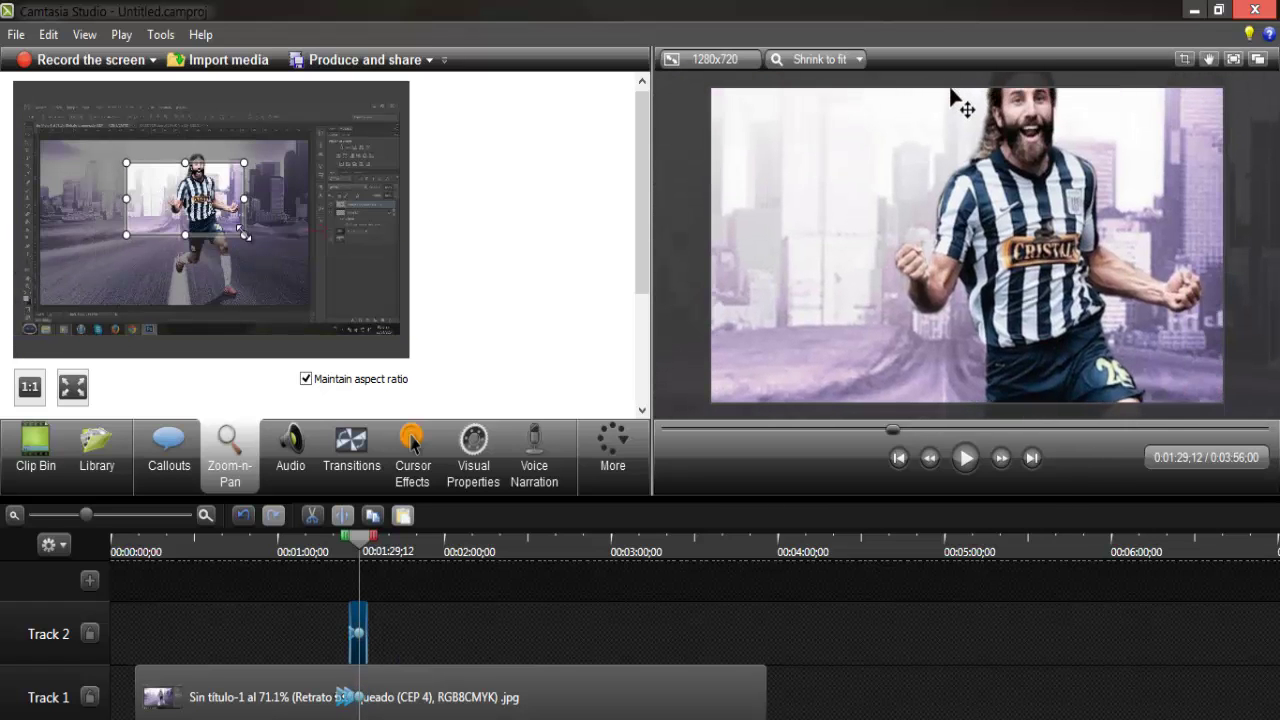
pyautogui.moveTo(244, 234); pyautogui.dragTo(400, 331)
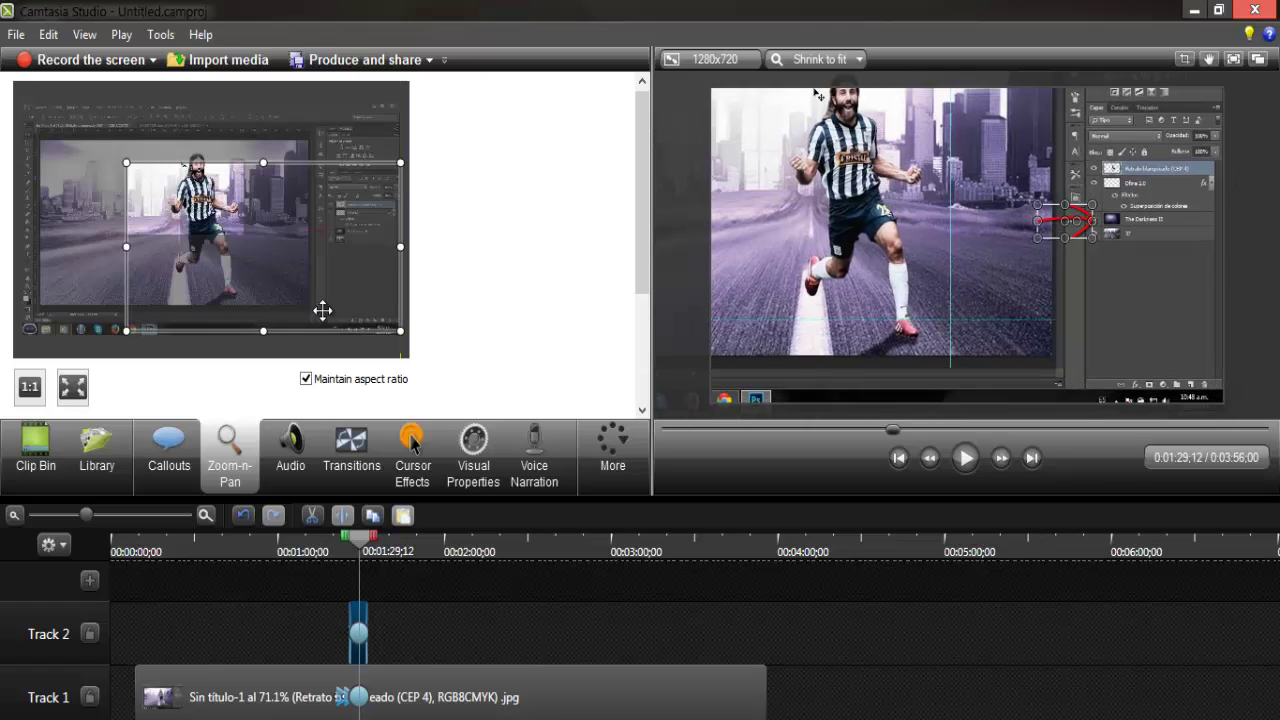
pyautogui.moveTo(126, 162); pyautogui.dragTo(31, 105)
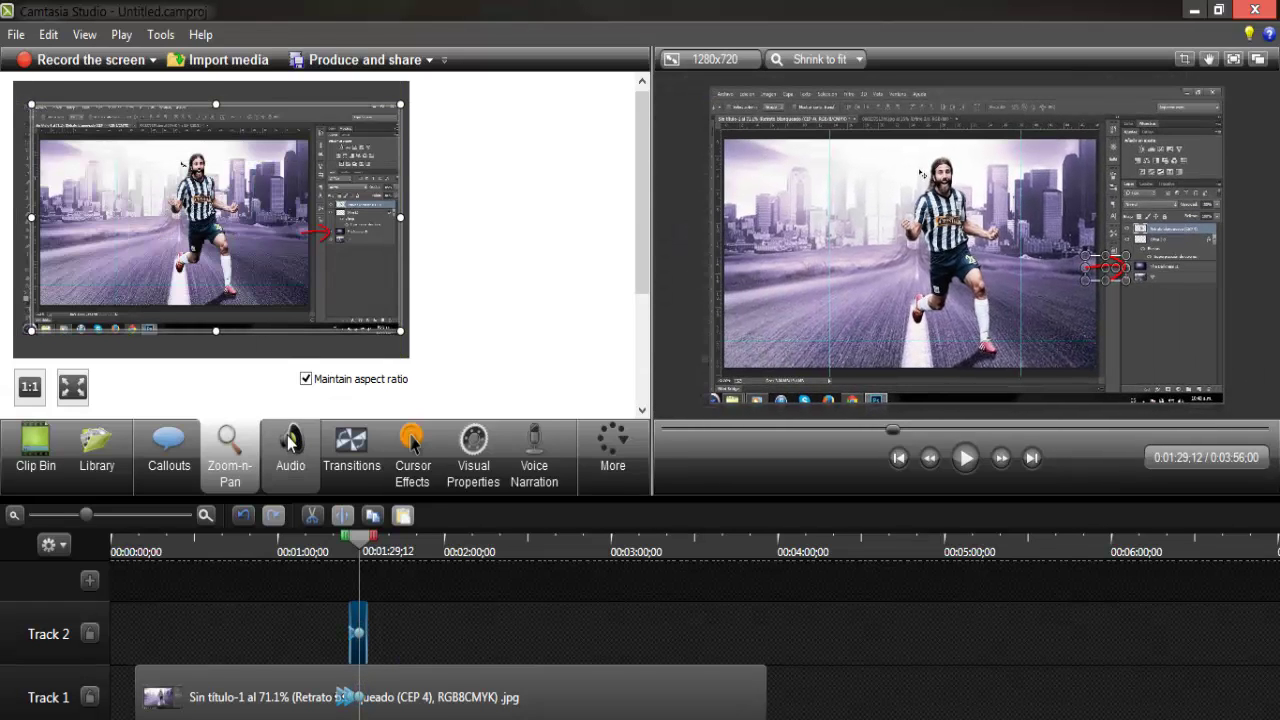
# Display the audio editing tools, and quit the editor without saving the changes to Untitled.camproj
pyautogui.click(288, 441)
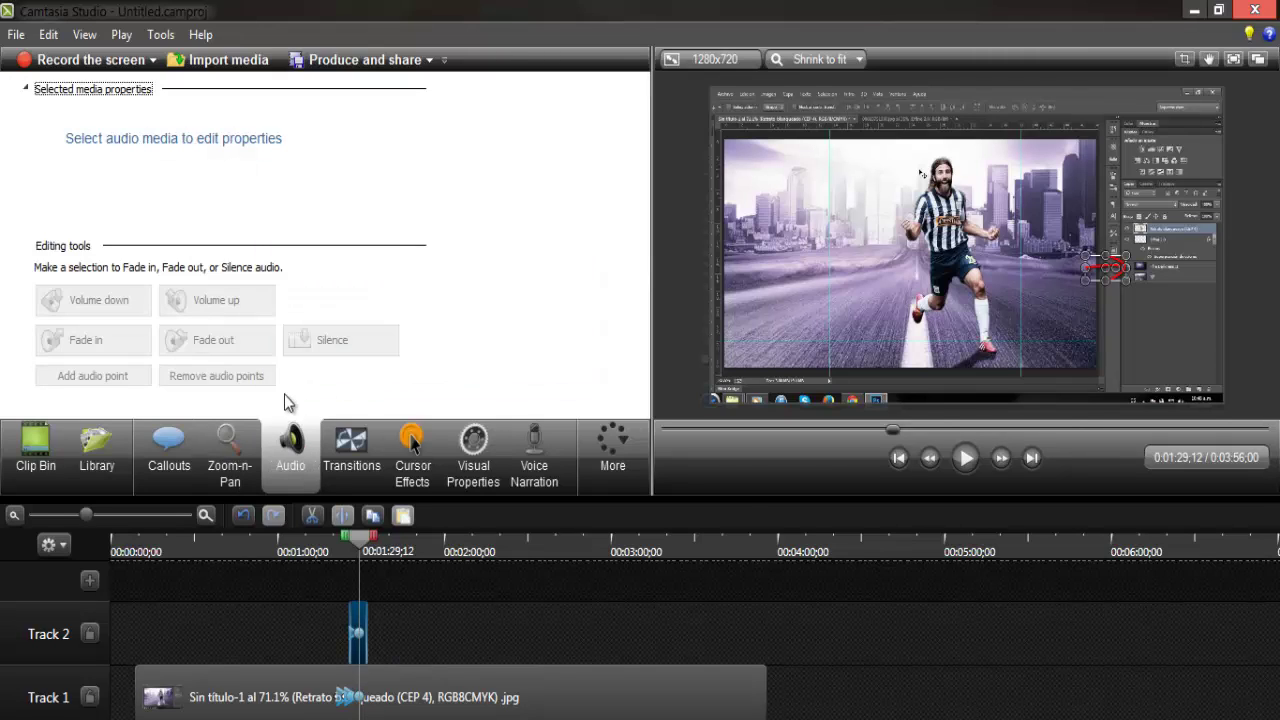
pyautogui.click(417, 554)
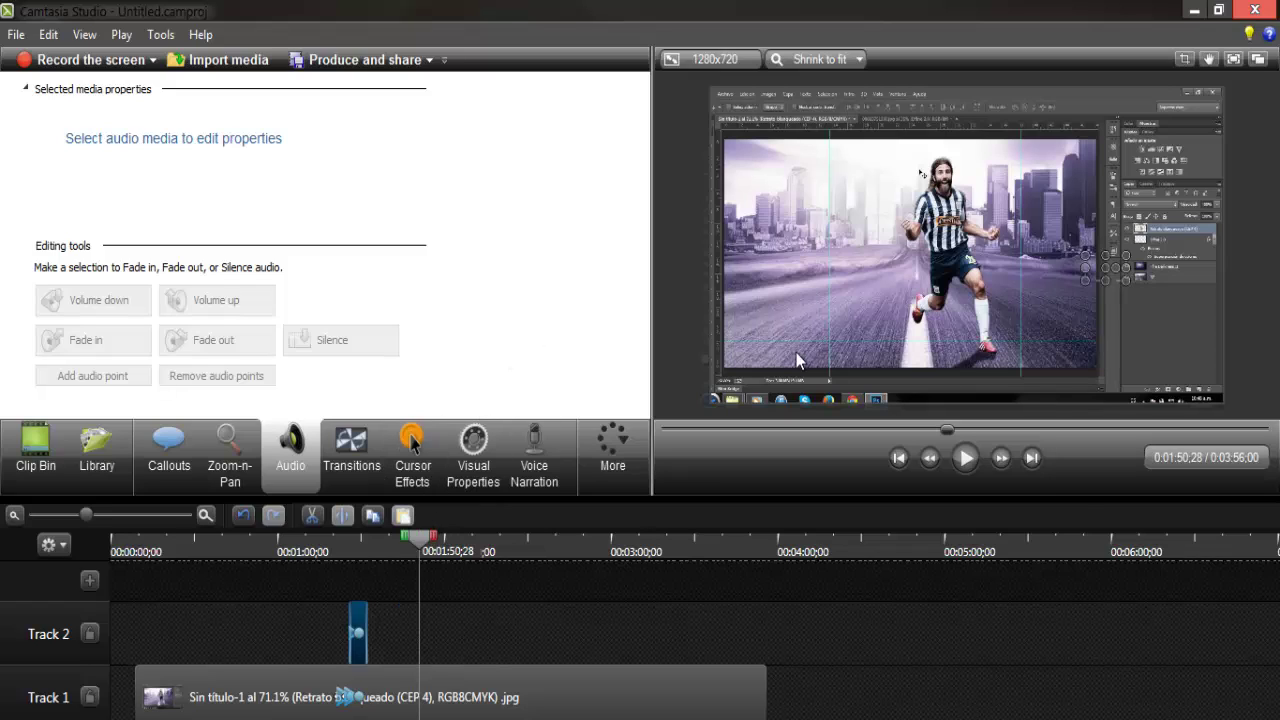
pyautogui.click(1255, 9)
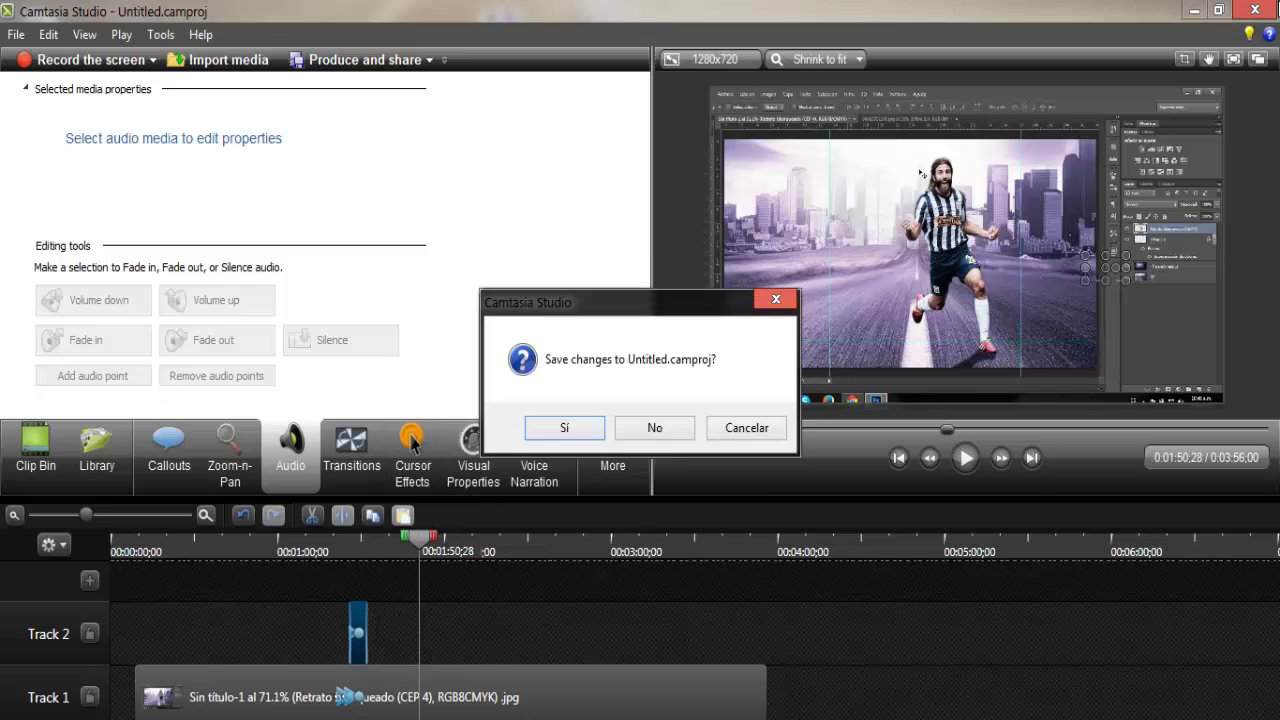
pyautogui.click(654, 428)
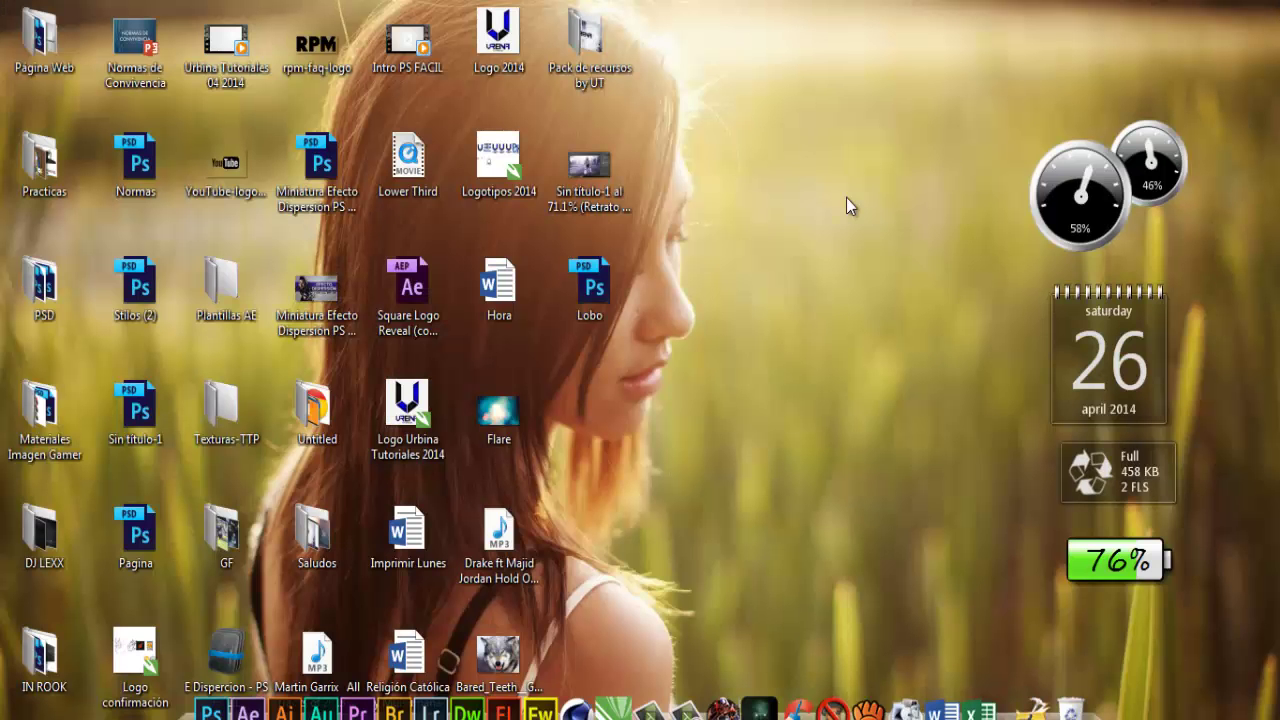
pyautogui.rightClick(846, 197)
pyautogui.click(890, 260)
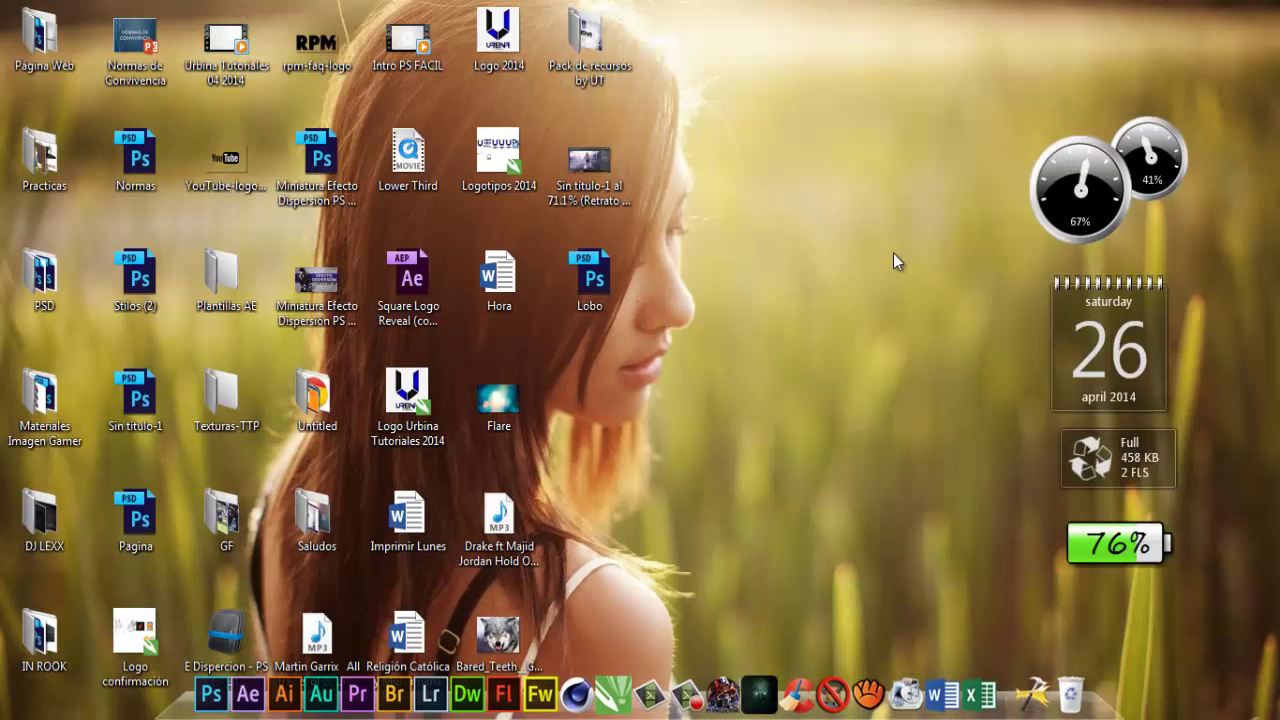
pyautogui.rightClick(908, 271)
pyautogui.click(926, 312)
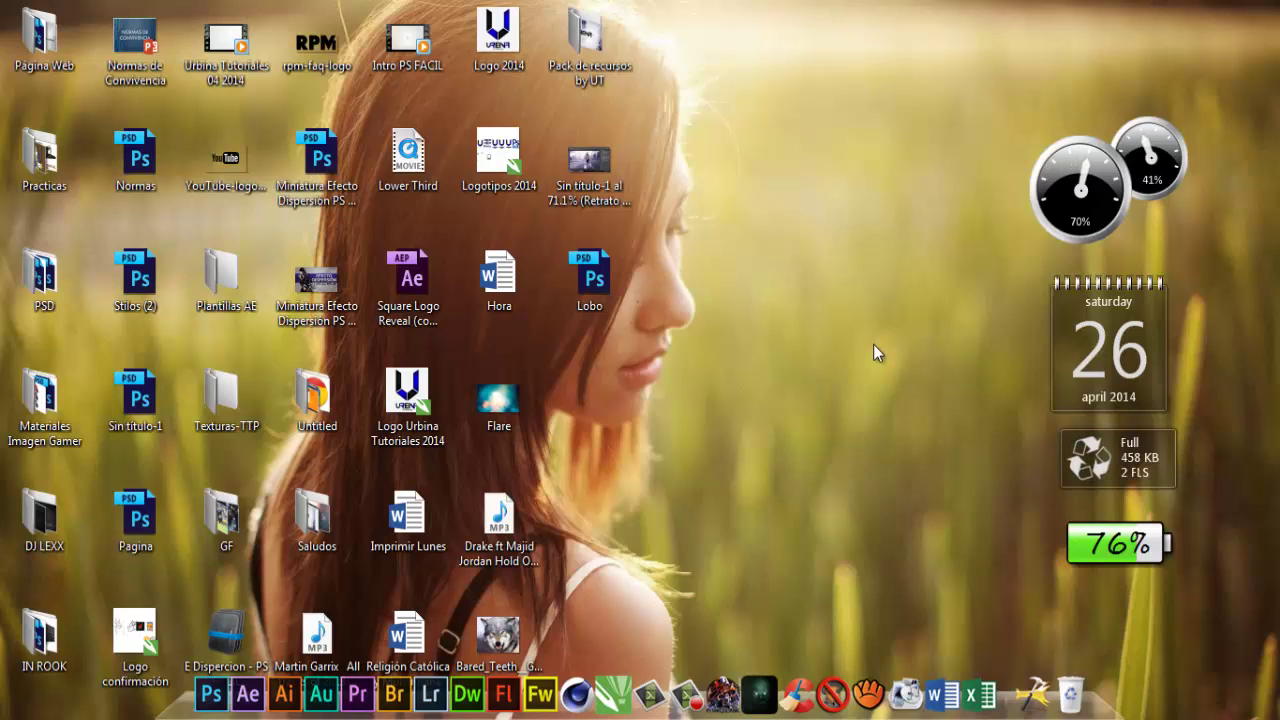
pyautogui.rightClick(735, 400)
pyautogui.click(766, 453)
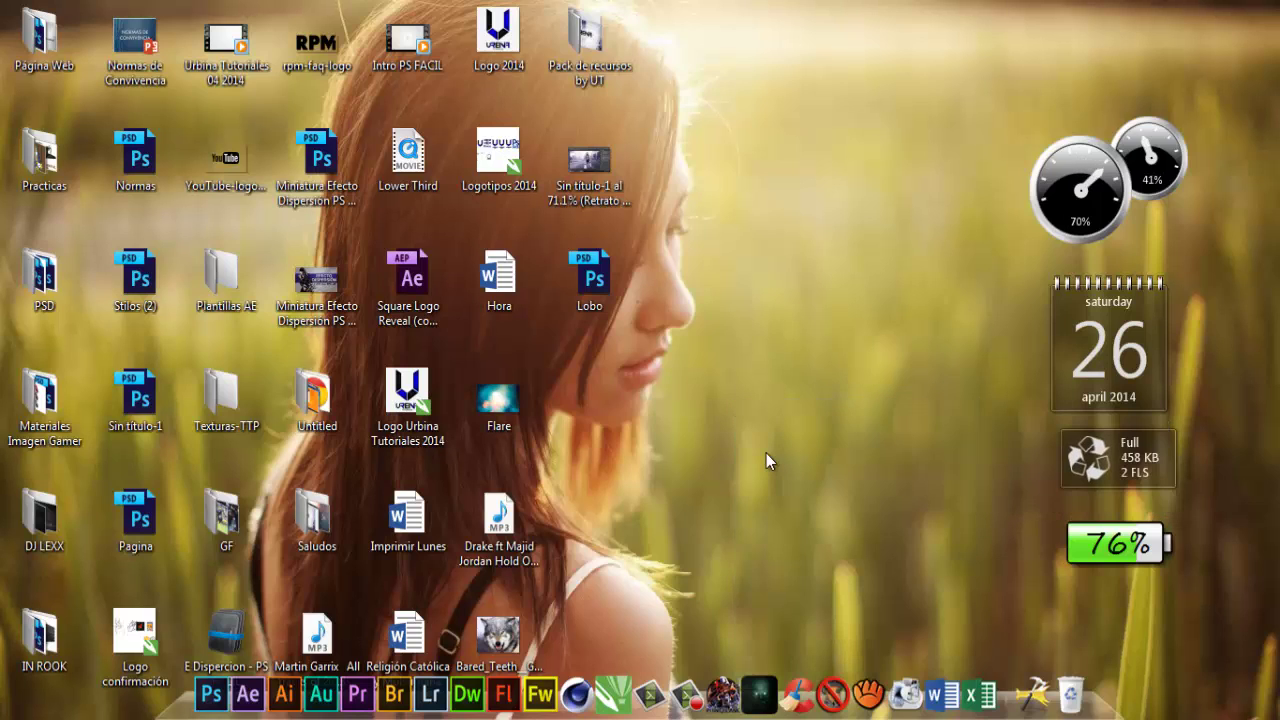